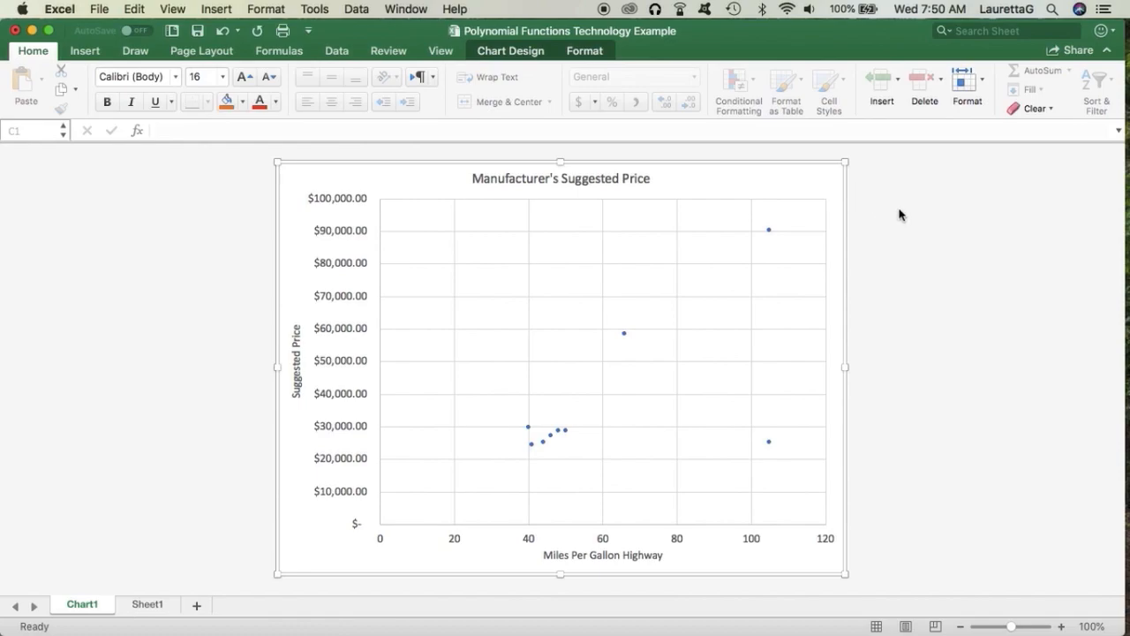
# - Add a polynomial trendline of order 2 to the suggested price scatter chart and display its equation on the chart
pyautogui.click(515, 50)
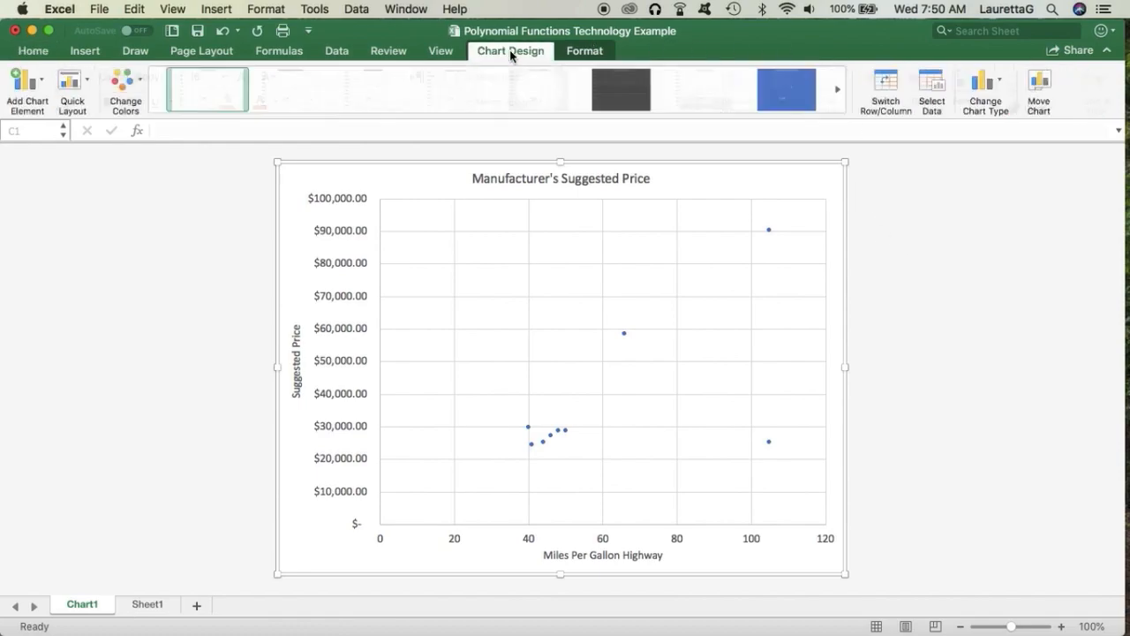
pyautogui.click(39, 83)
pyautogui.moveTo(78, 290)
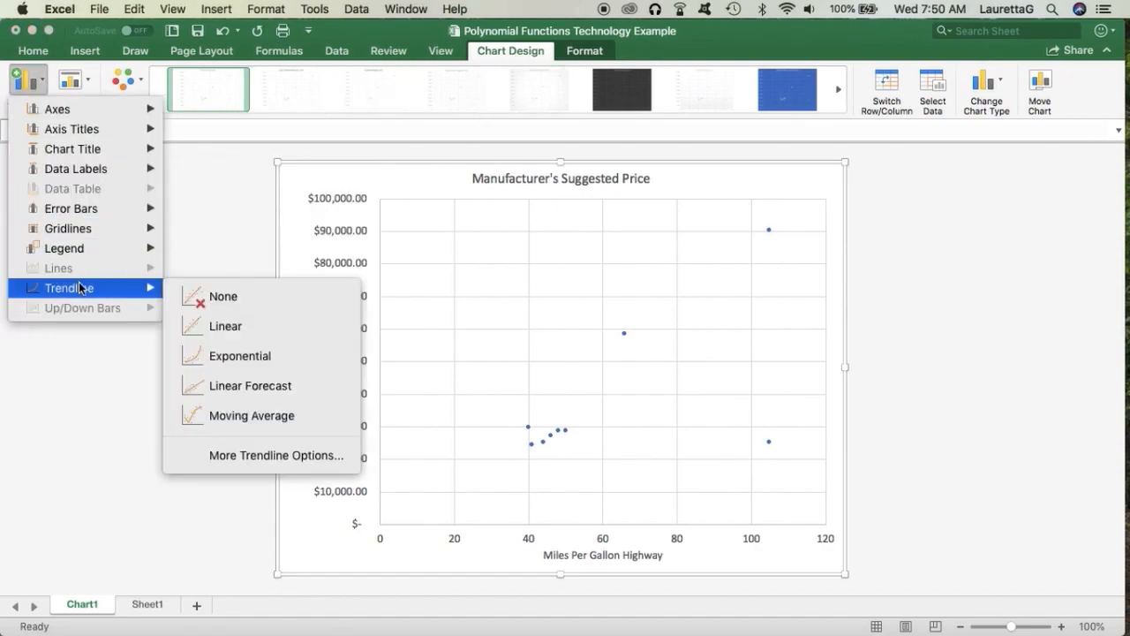
pyautogui.click(236, 457)
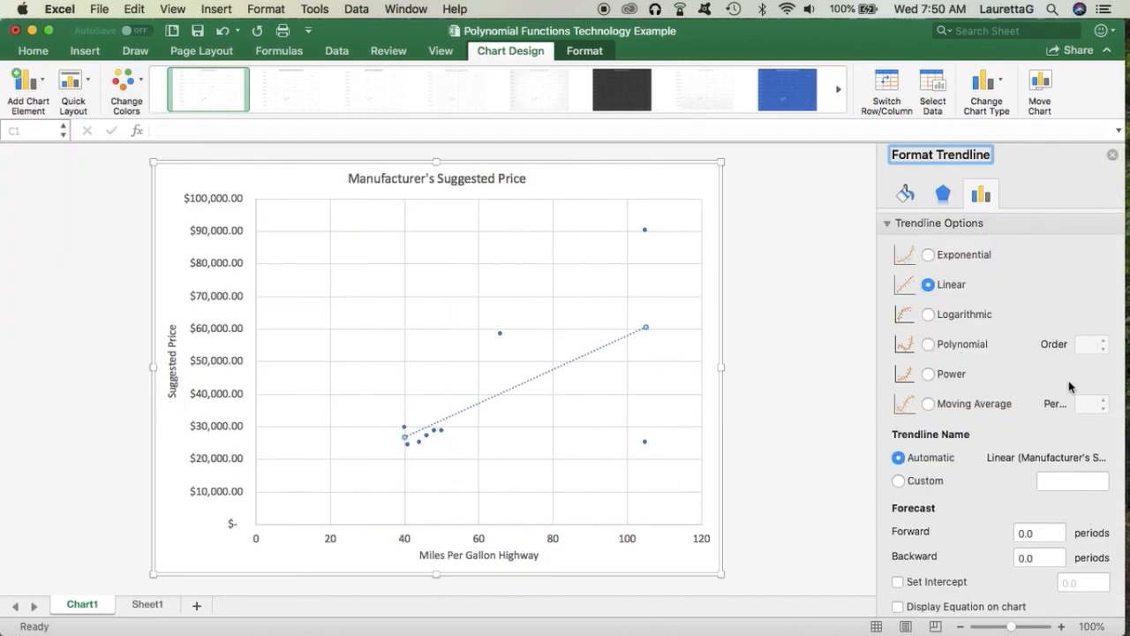
pyautogui.click(928, 345)
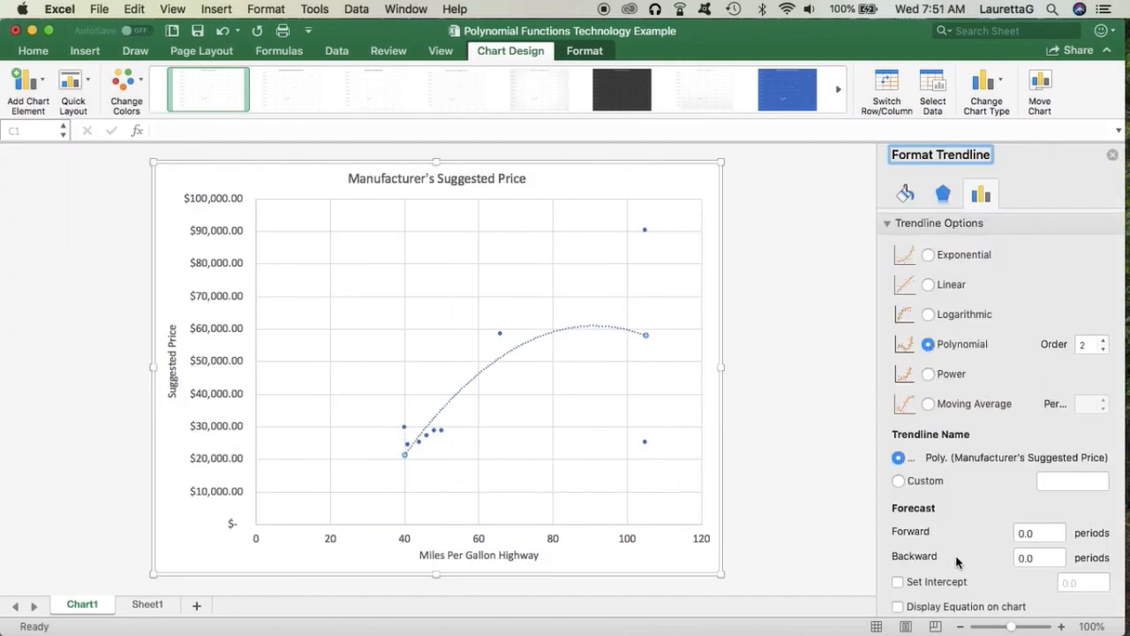
pyautogui.click(900, 608)
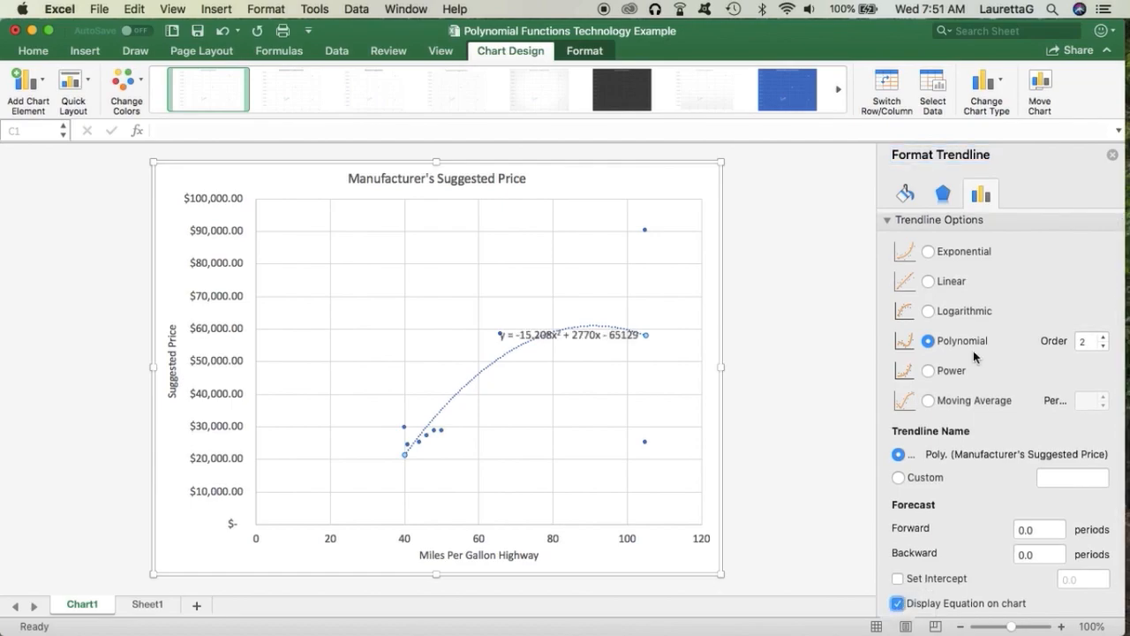
# - Move the trendline equation to the empty area above the curve and set the polynomial trendline's order to 3
pyautogui.click(593, 340)
pyautogui.moveTo(593, 340); pyautogui.dragTo(442, 290)
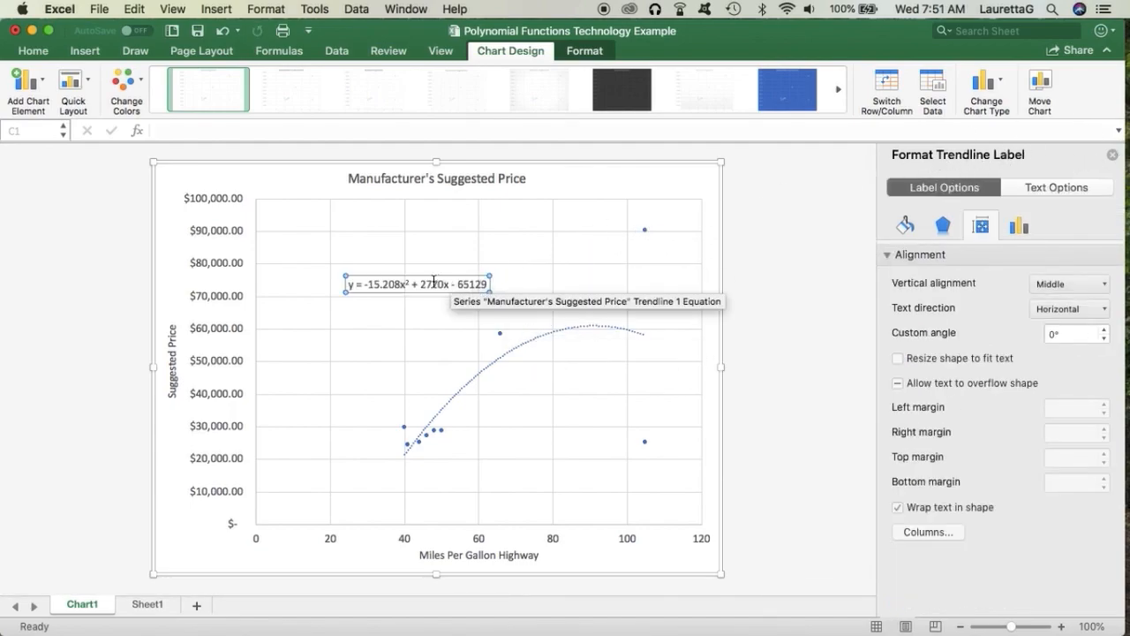
pyautogui.click(551, 331)
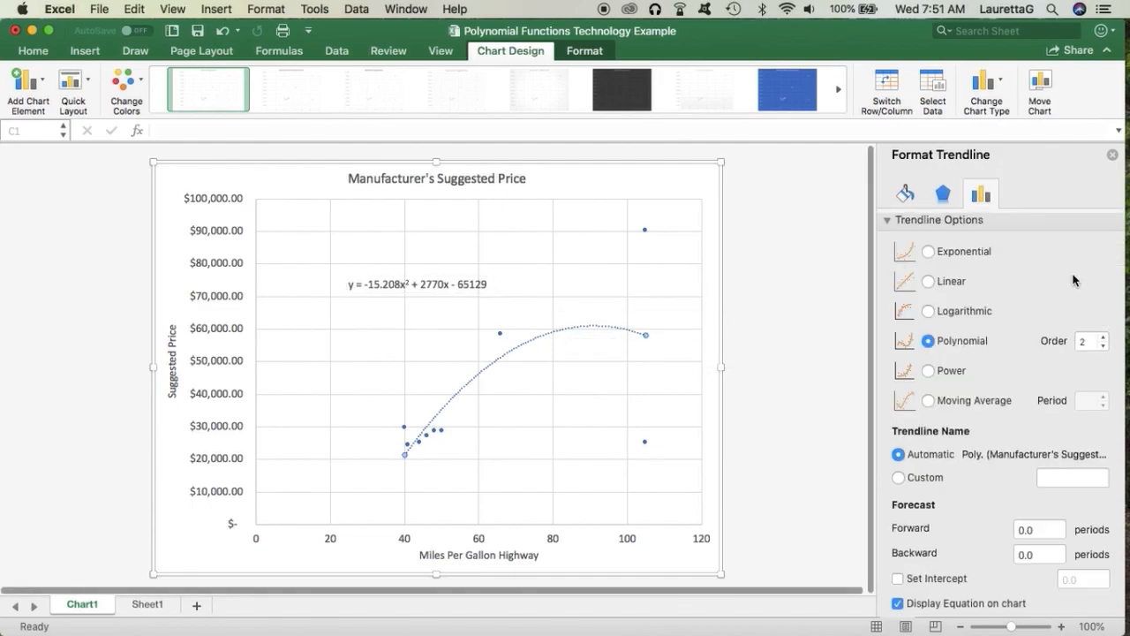
pyautogui.scroll(-2, 1076, 280)
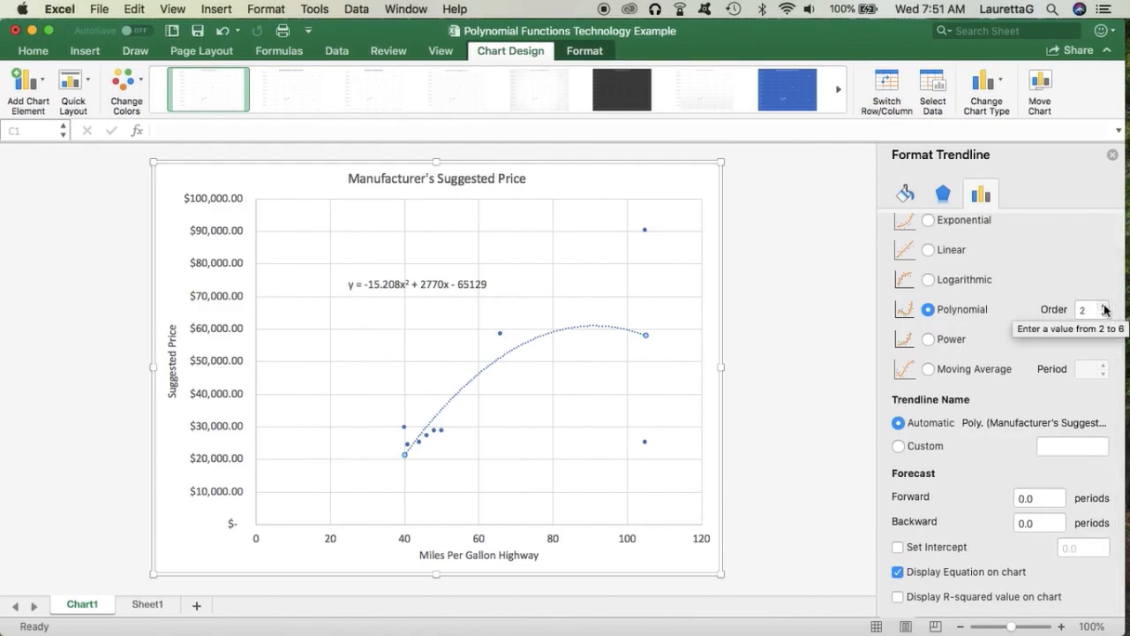
pyautogui.click(1104, 305)
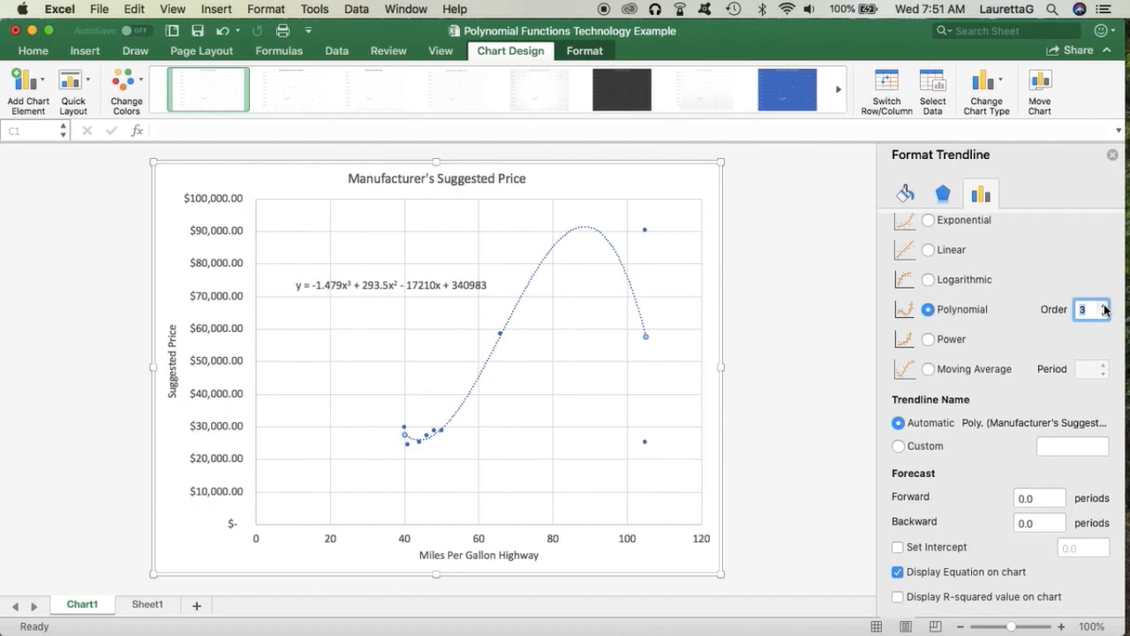
# - Copy the cubic trendline equation from the chart into cell C1 of Sheet1 and wrap its text
pyautogui.click(378, 287)
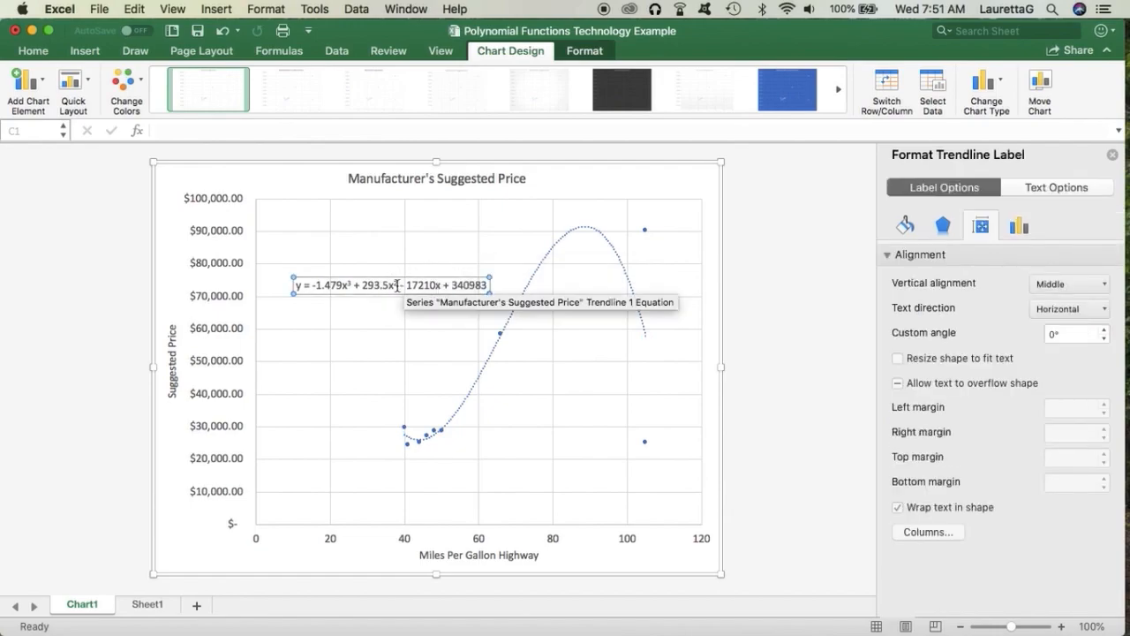
pyautogui.tripleClick(396, 285)
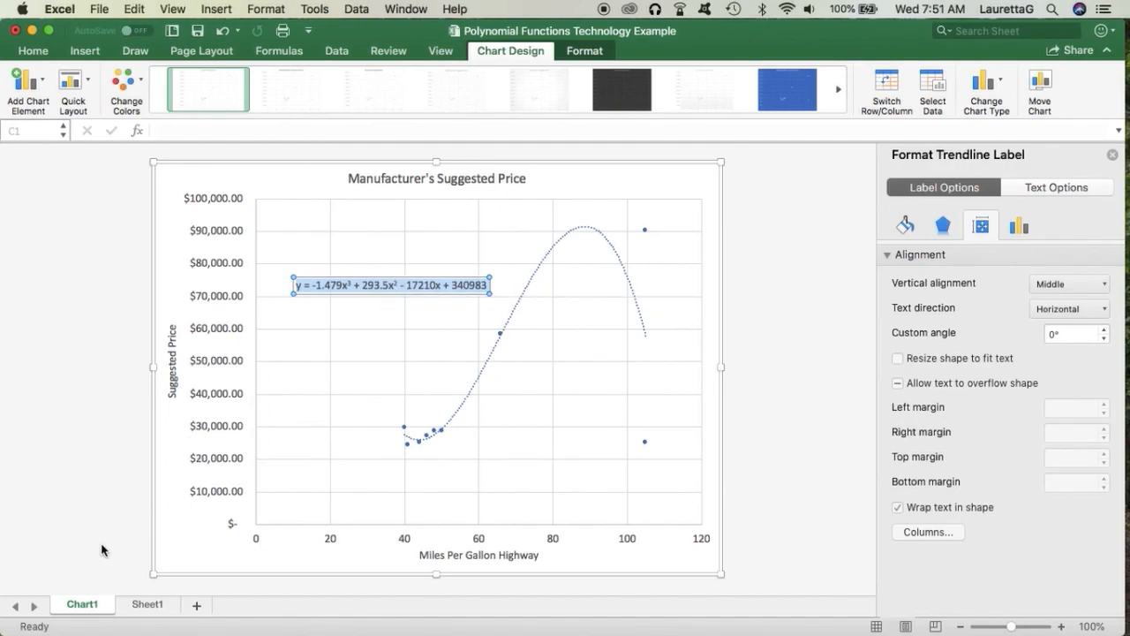
pyautogui.click(147, 605)
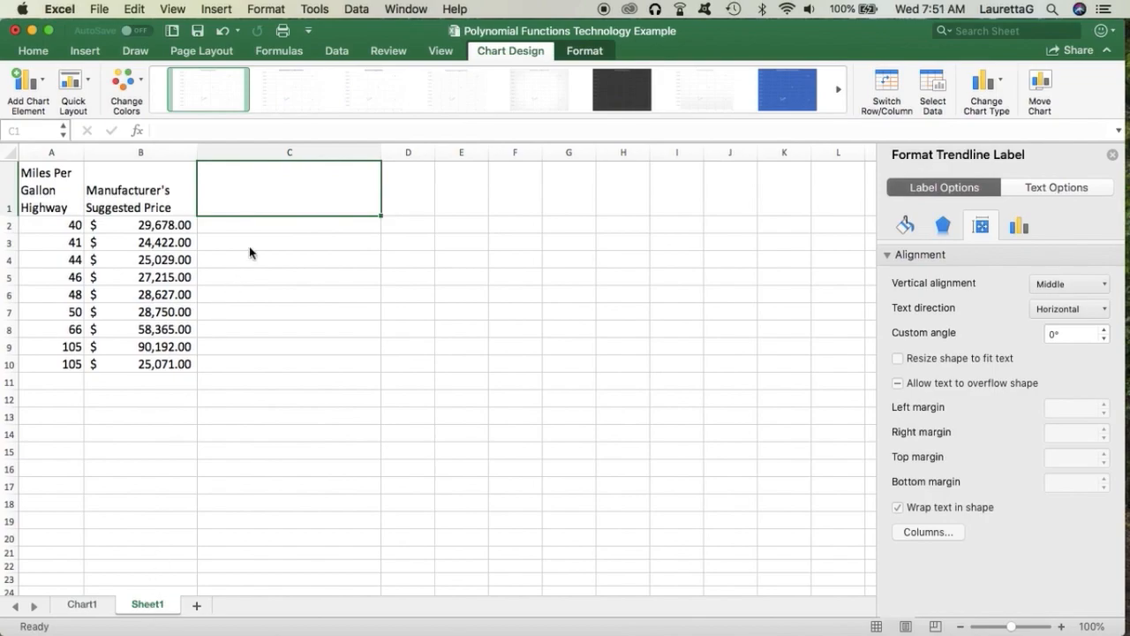
pyautogui.click(283, 182)
pyautogui.write('y = -1.479x3 + 293.5x2 - 17210x + 340983')
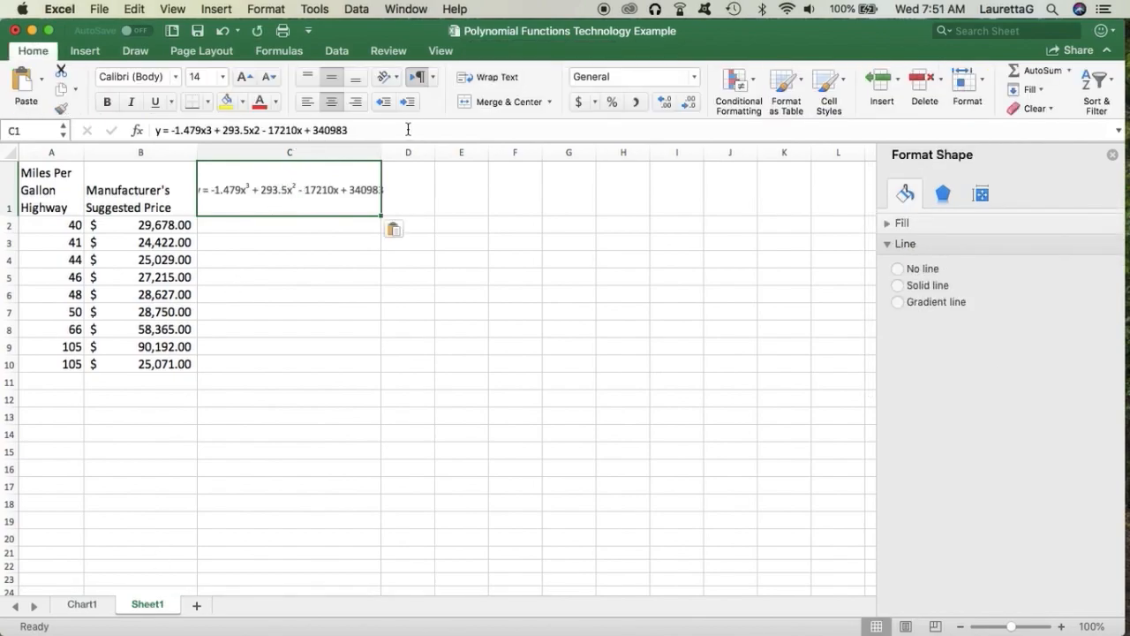
pyautogui.click(493, 76)
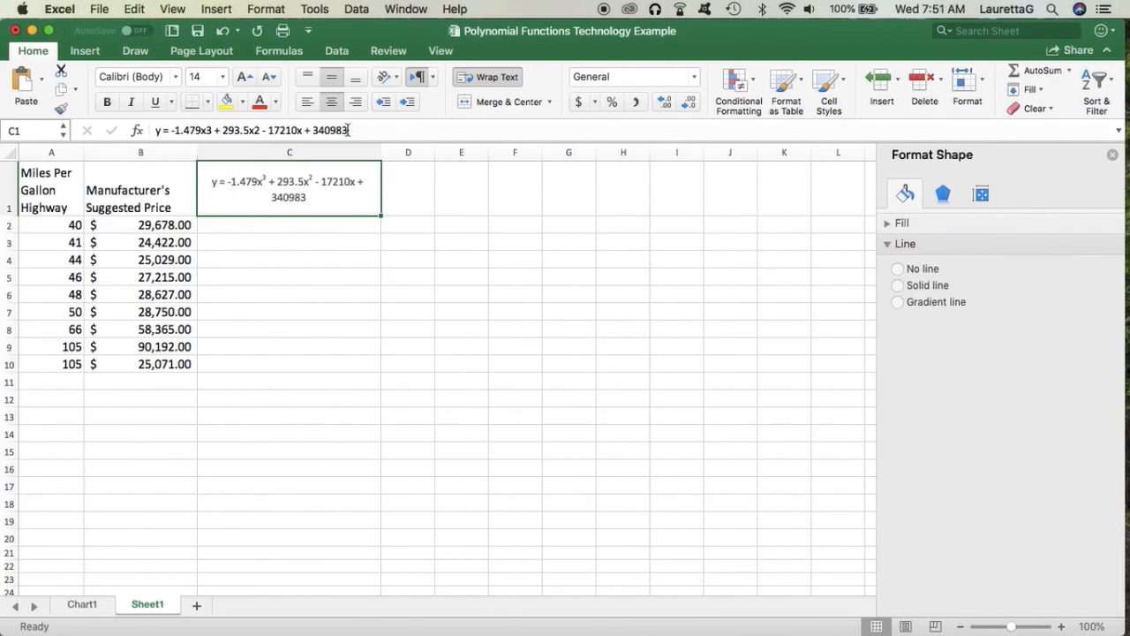
# - Paste the trendline equation into cell C2 and replace its leading "y =" with an equals sign to start a formula
pyautogui.click(348, 130)
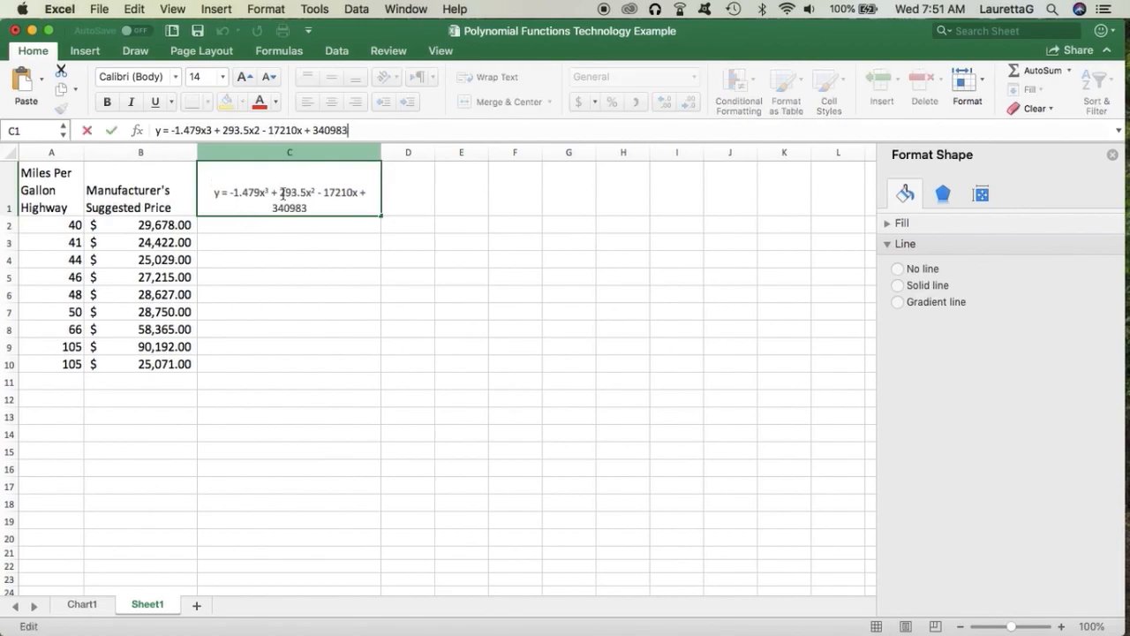
pyautogui.click(252, 227)
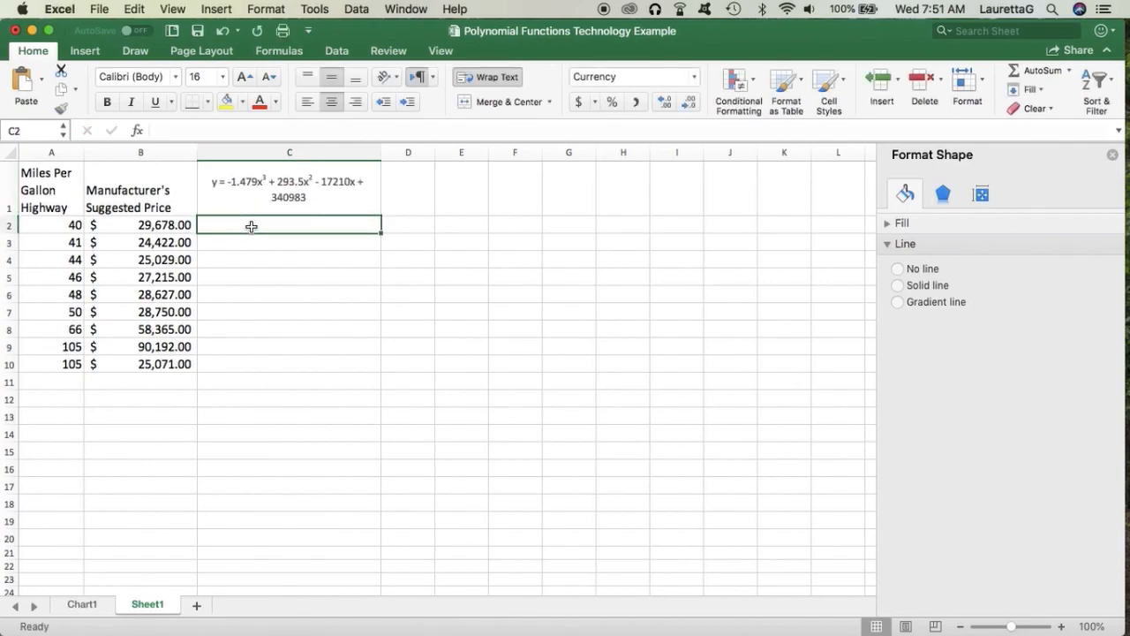
pyautogui.write('y = -1.479x3 + 293.5x2 - 17210x + 340983')
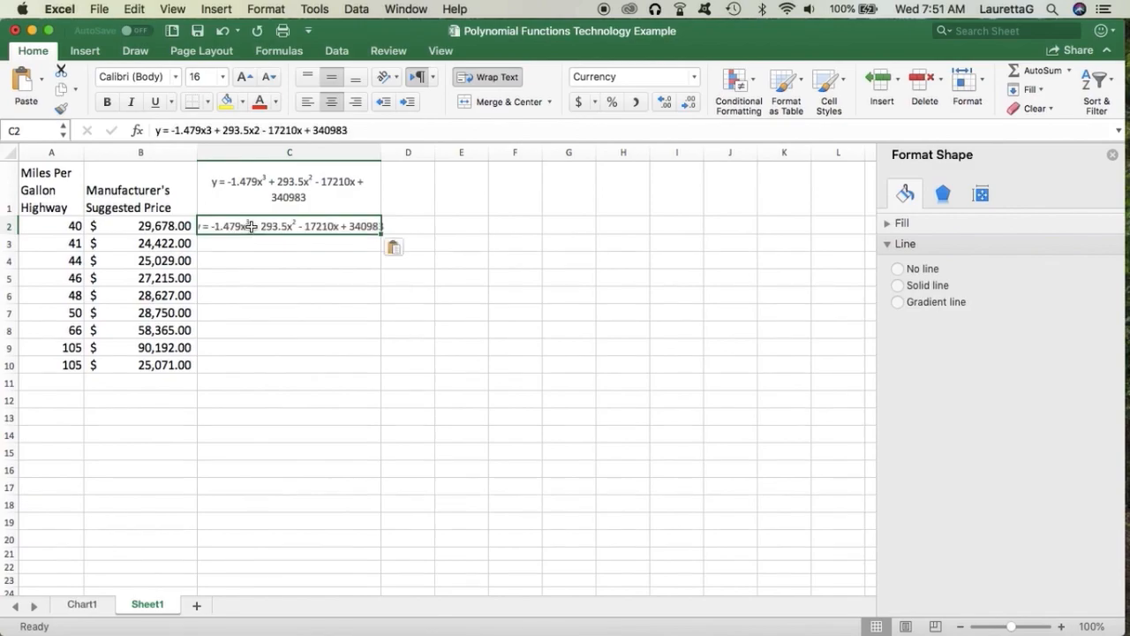
pyautogui.click(173, 130)
pyautogui.press('BackSpace')
pyautogui.press('BackSpace')
pyautogui.press('BackSpace')
pyautogui.press('BackSpace')
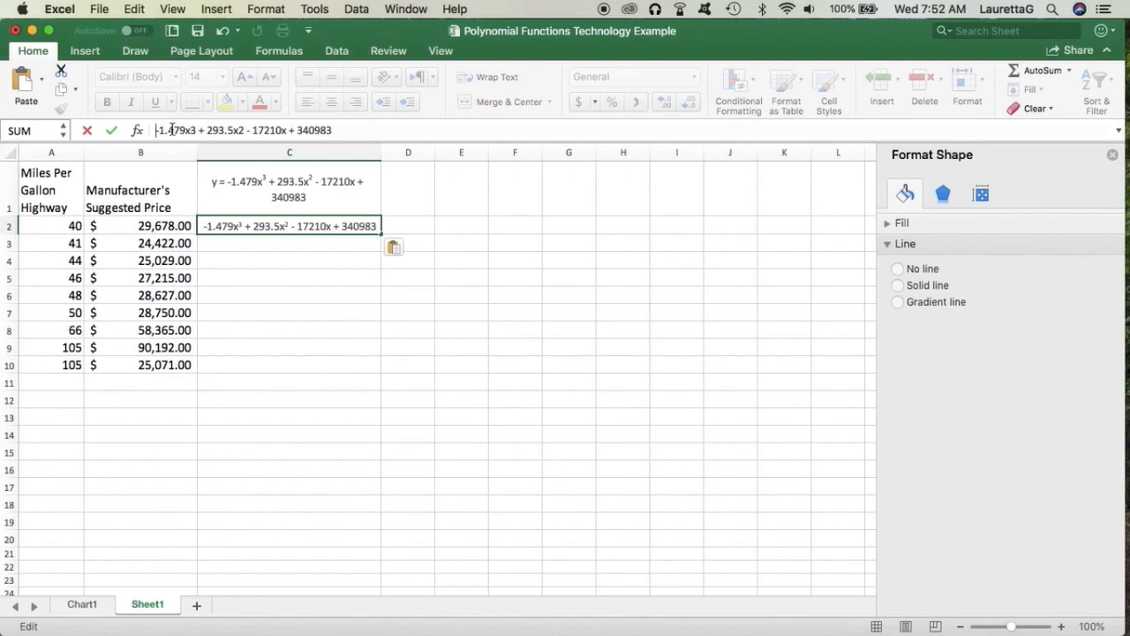
pyautogui.write('=')
pyautogui.press('Delete')
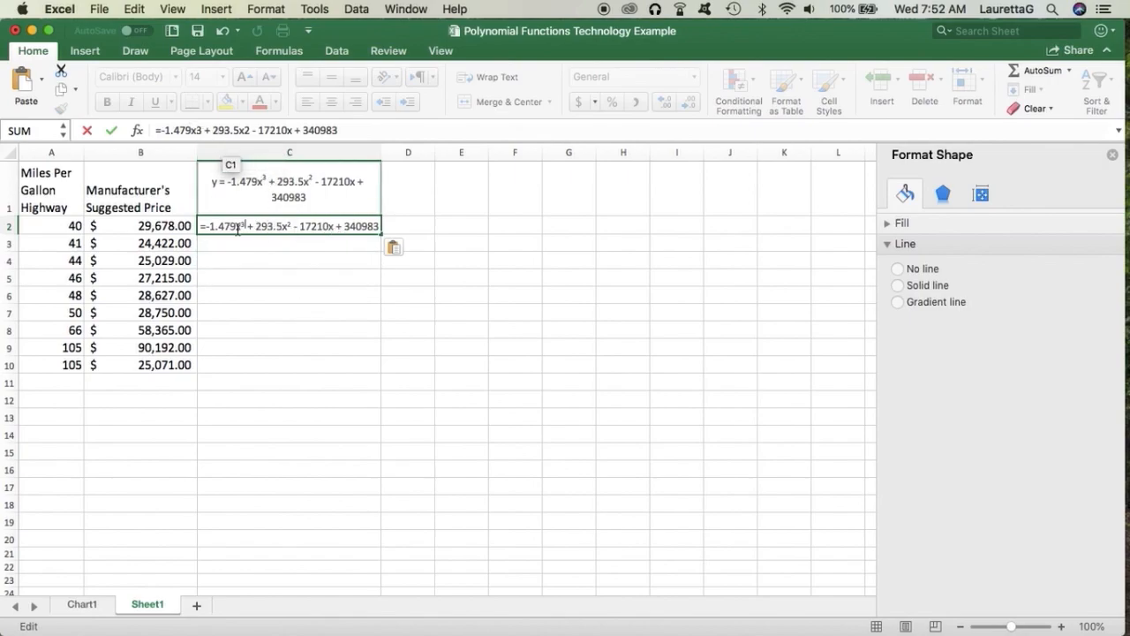
# - Insert the multiplication and exponent operators in C2's formula so it reads =-1.479*x^3 + 293.5*x^2 - 17210*x + 340983
pyautogui.write('*')
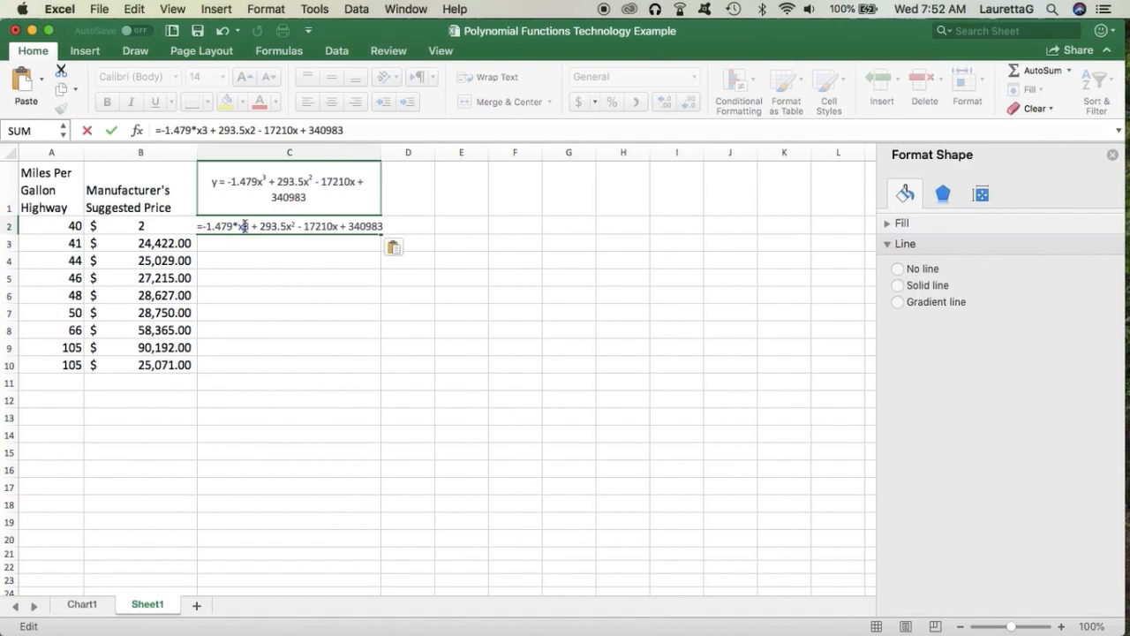
pyautogui.write('^')
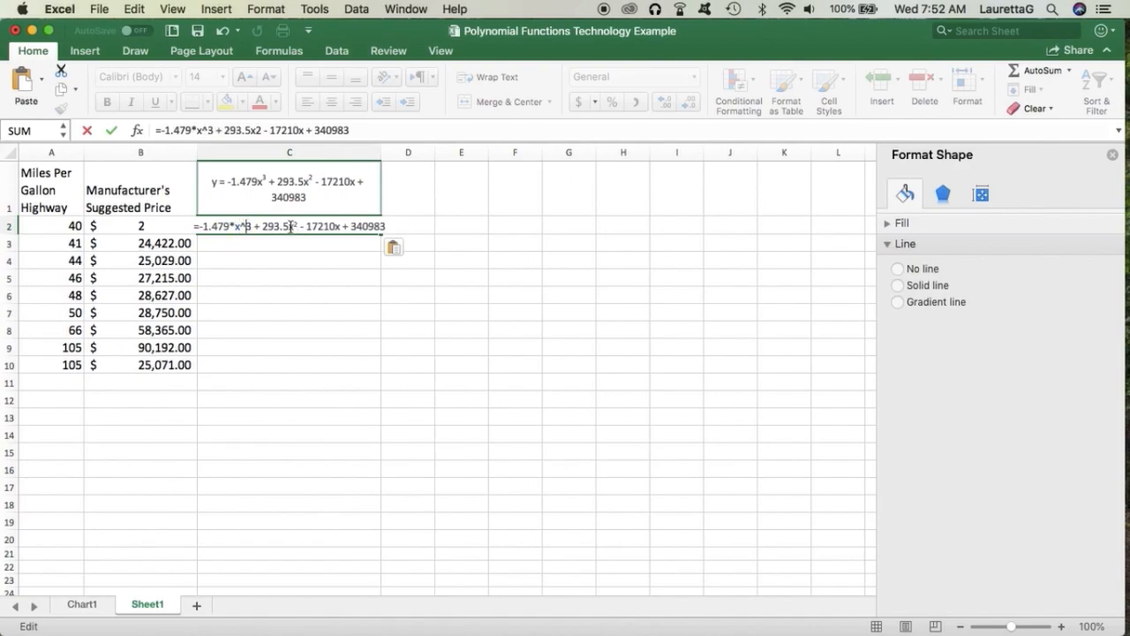
pyautogui.click(290, 227)
pyautogui.write('*')
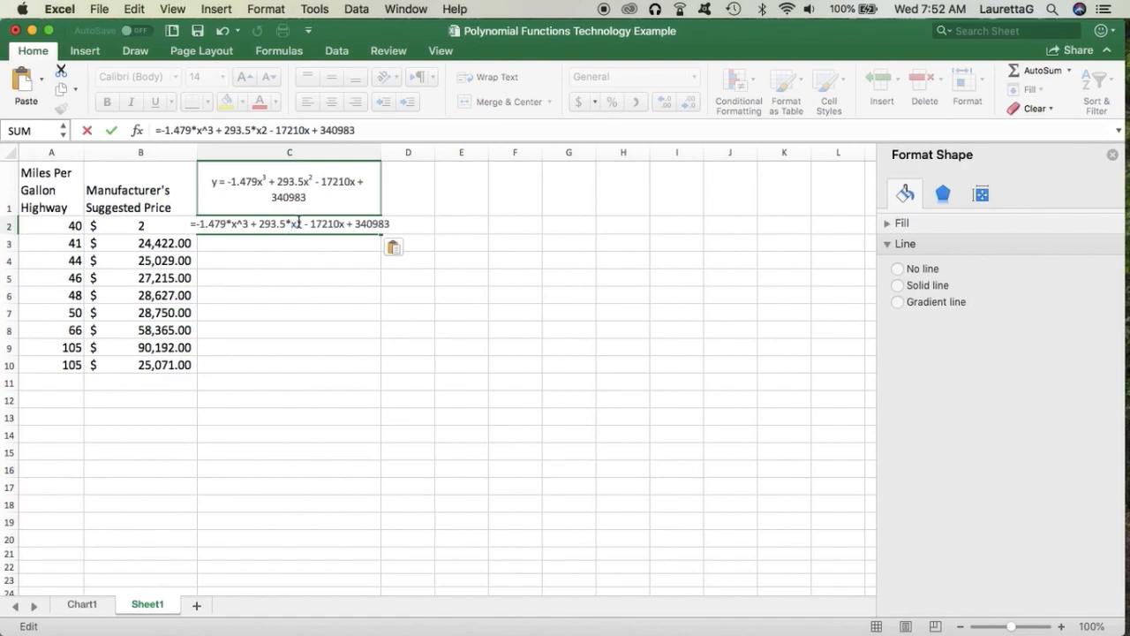
pyautogui.click(296, 226)
pyautogui.write('^')
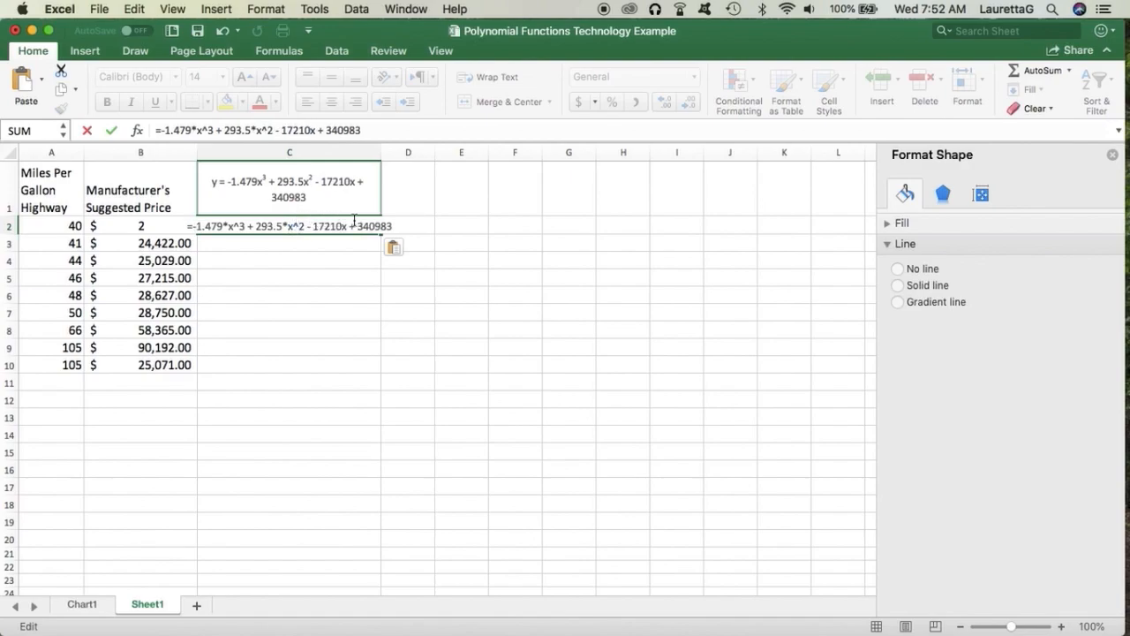
pyautogui.click(340, 226)
pyautogui.write('*')
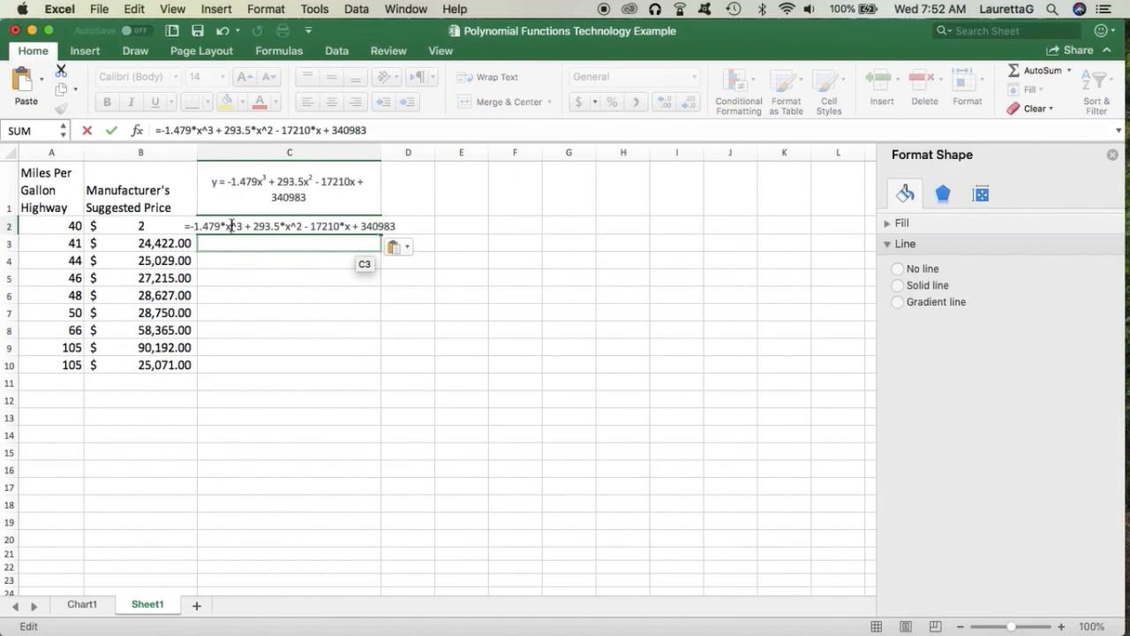
# - Replace every x in C2's formula with a reference to cell A2 and enter the formula
pyautogui.click(232, 226)
pyautogui.press('BackSpace')
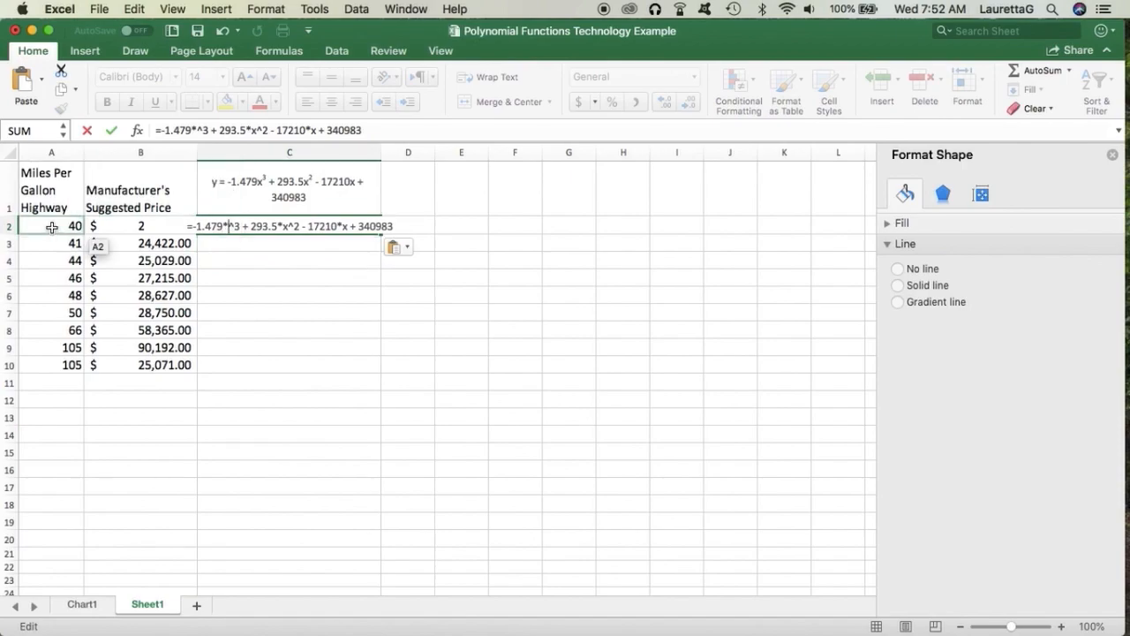
pyautogui.click(52, 228)
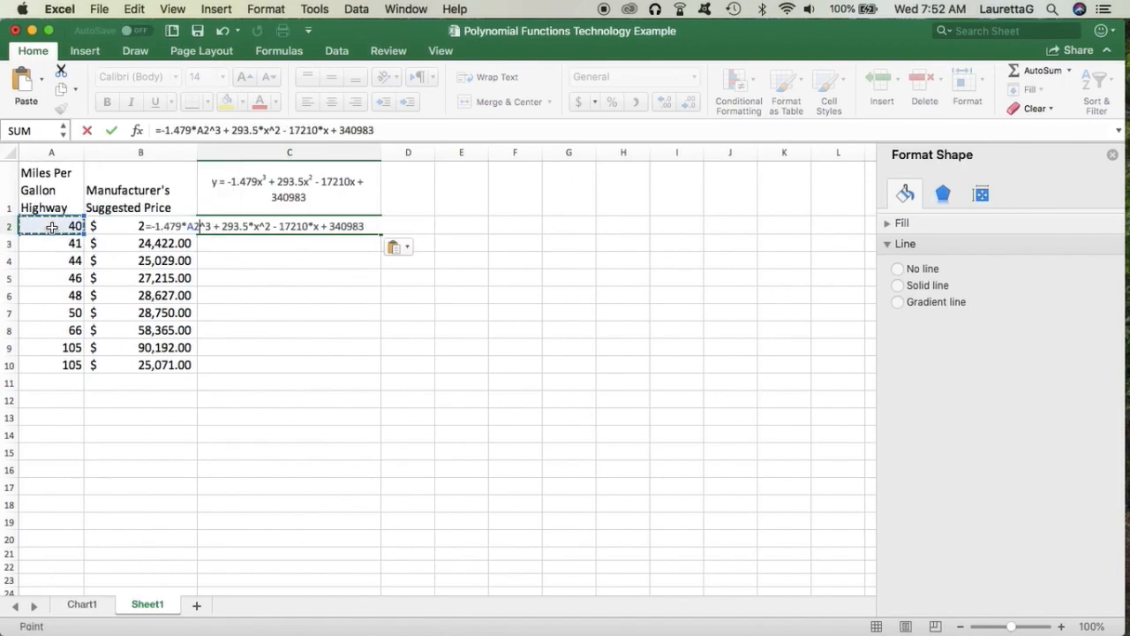
pyautogui.click(259, 226)
pyautogui.press('BackSpace')
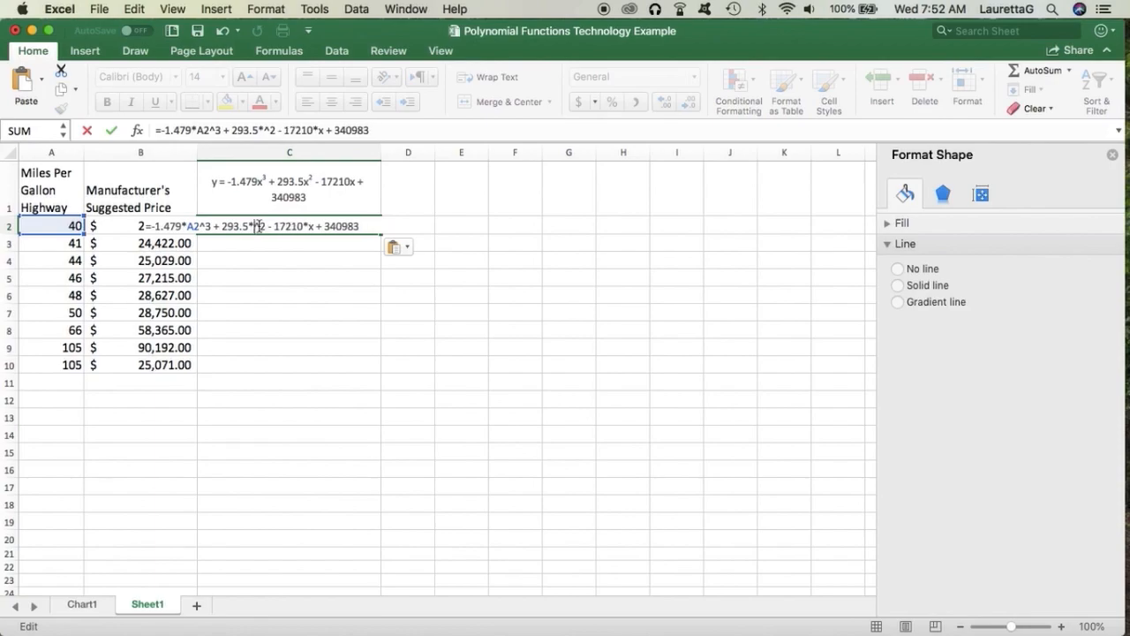
pyautogui.click(49, 224)
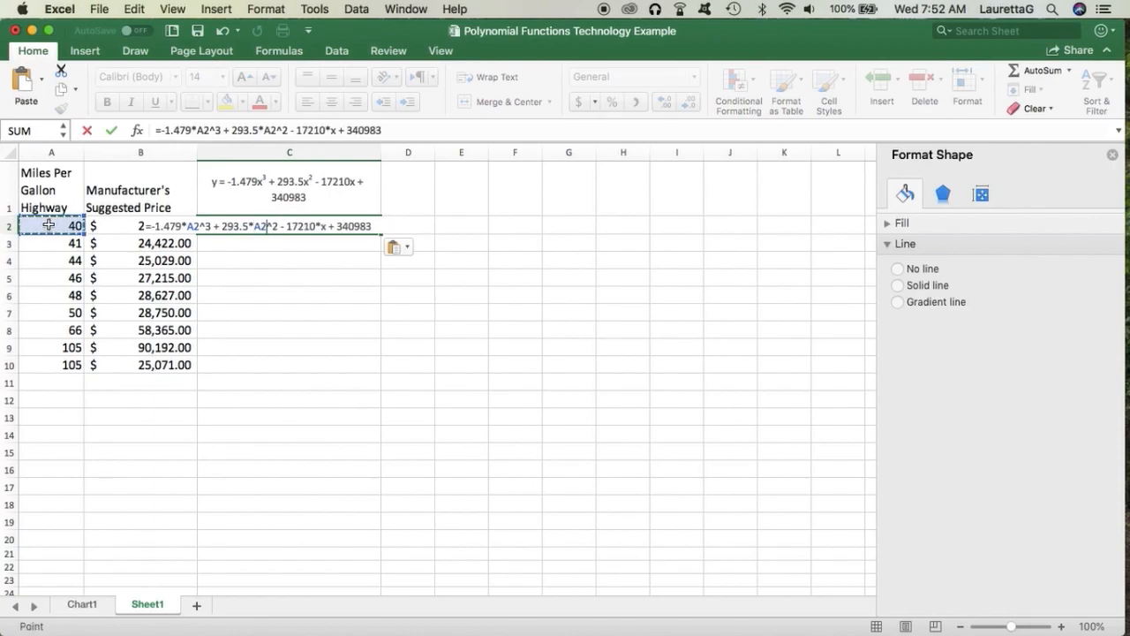
pyautogui.press('BackSpace')
pyautogui.click(44, 226)
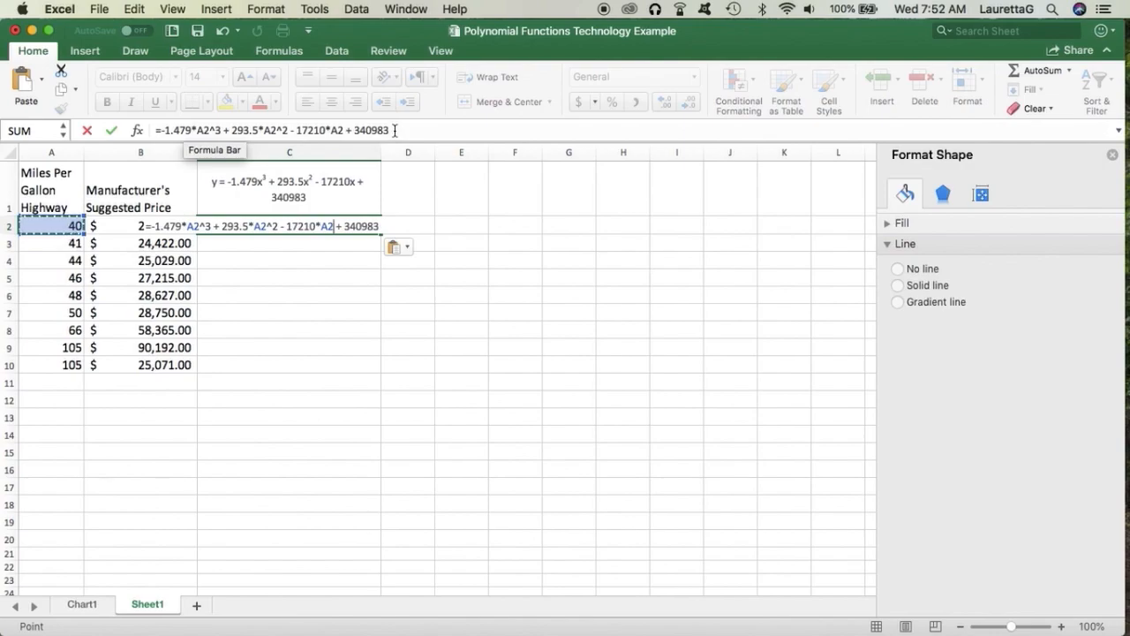
pyautogui.press('Return')
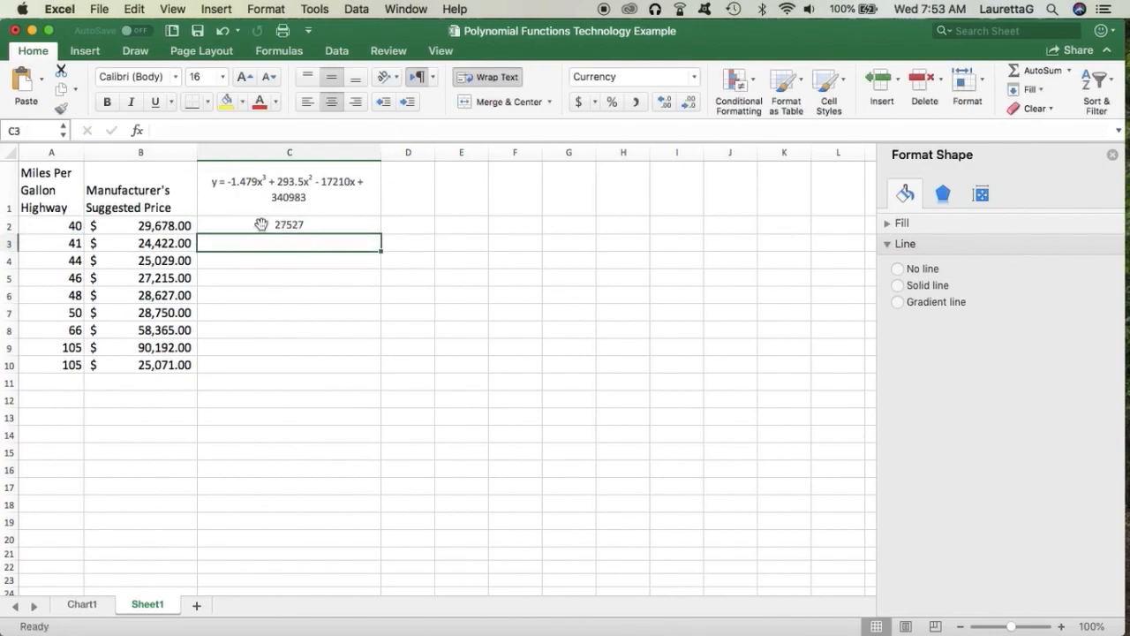
# - Apply the Accounting number format to C2, fill its formula down to C10, and check the copied formulas in C3 and C8
pyautogui.click(246, 224)
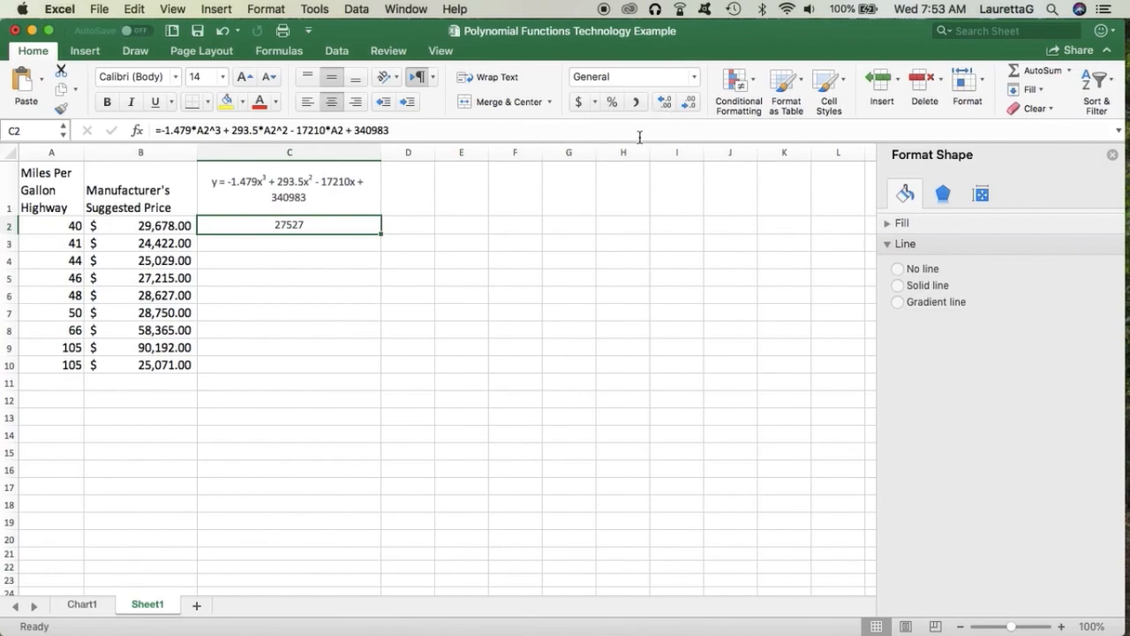
pyautogui.click(576, 99)
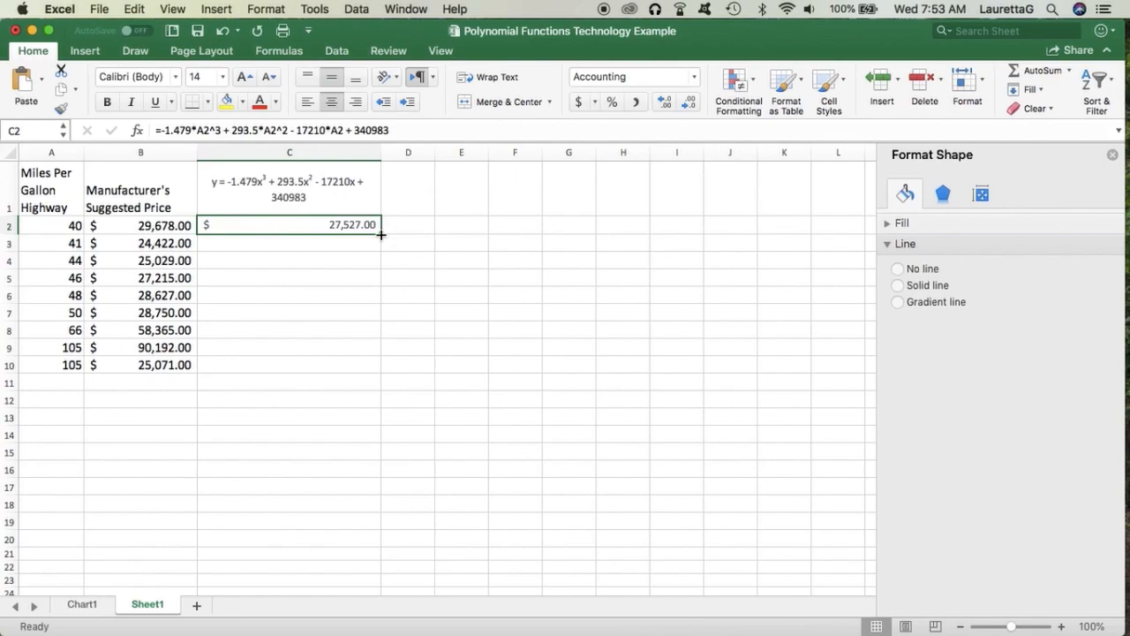
pyautogui.moveTo(381, 235); pyautogui.dragTo(381, 372)
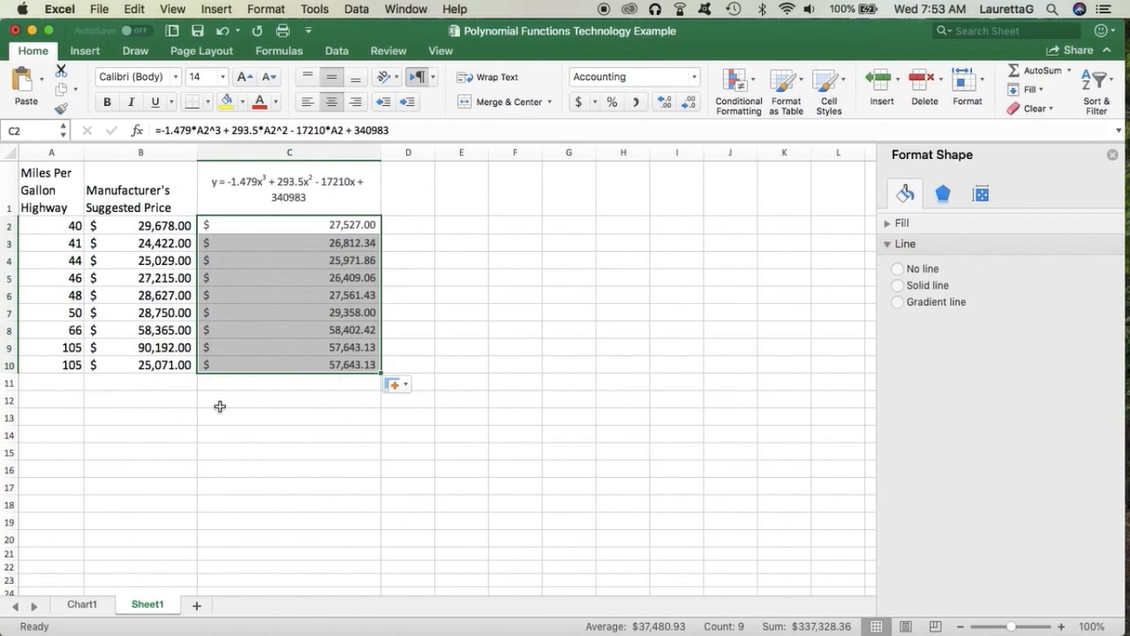
pyautogui.click(271, 245)
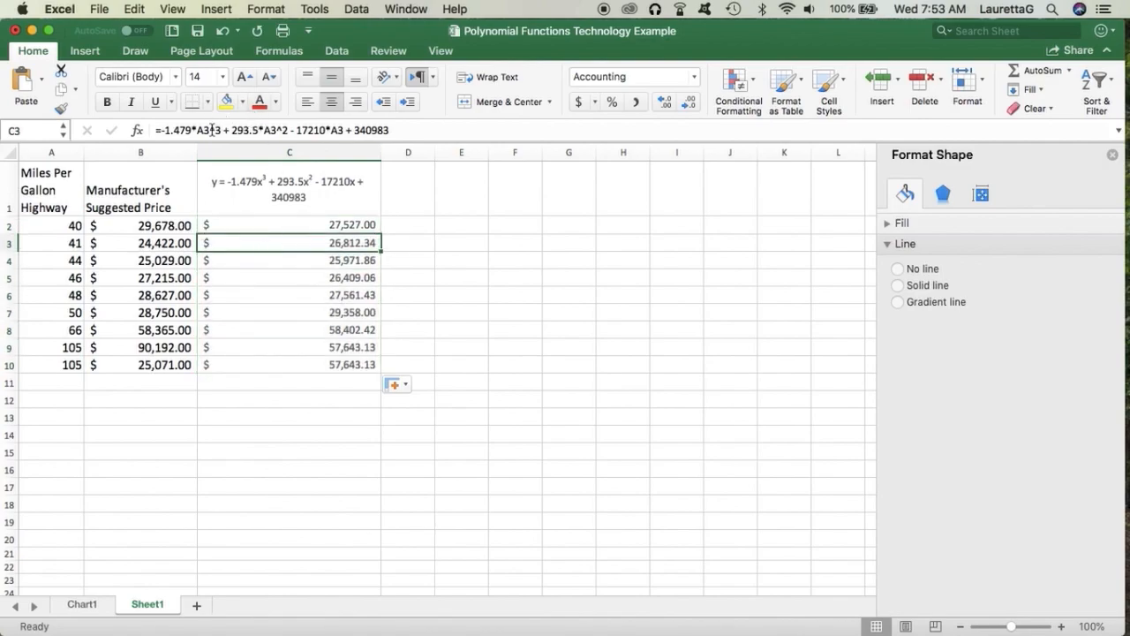
pyautogui.click(262, 330)
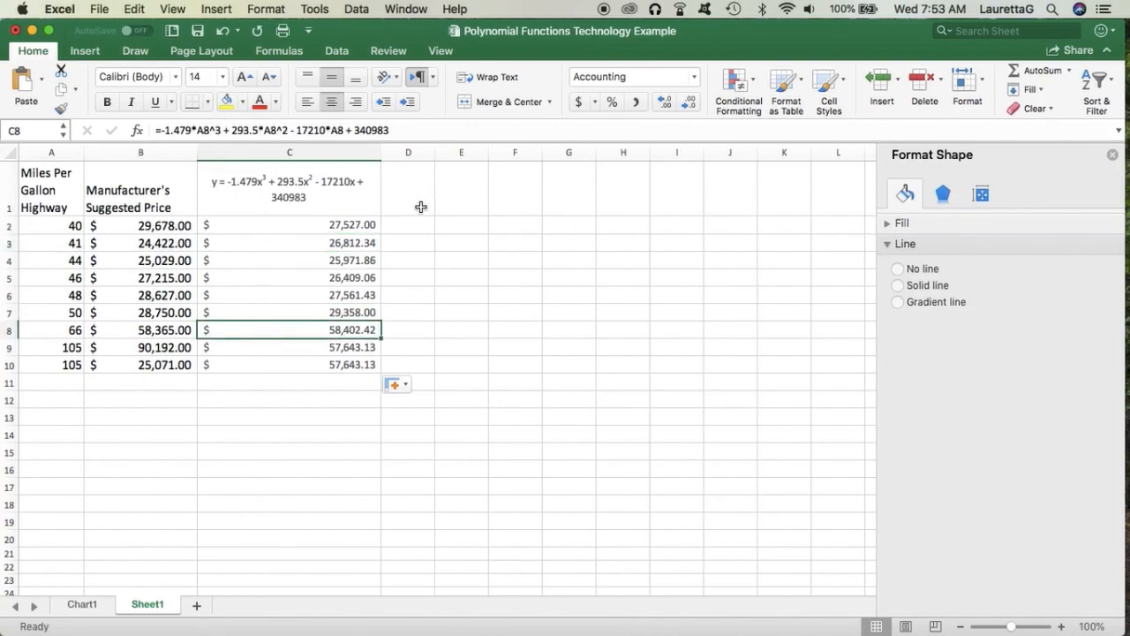
# - Enter 120 in cell A11 as an additional highway mileage for predicting the price with the model
pyautogui.click(287, 400)
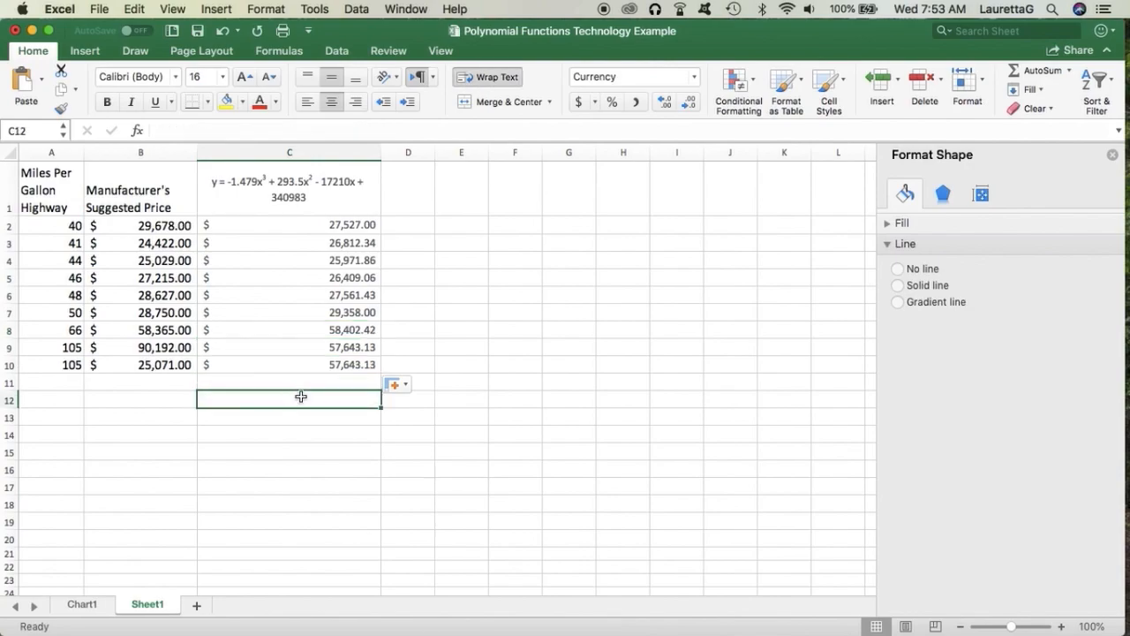
pyautogui.click(56, 380)
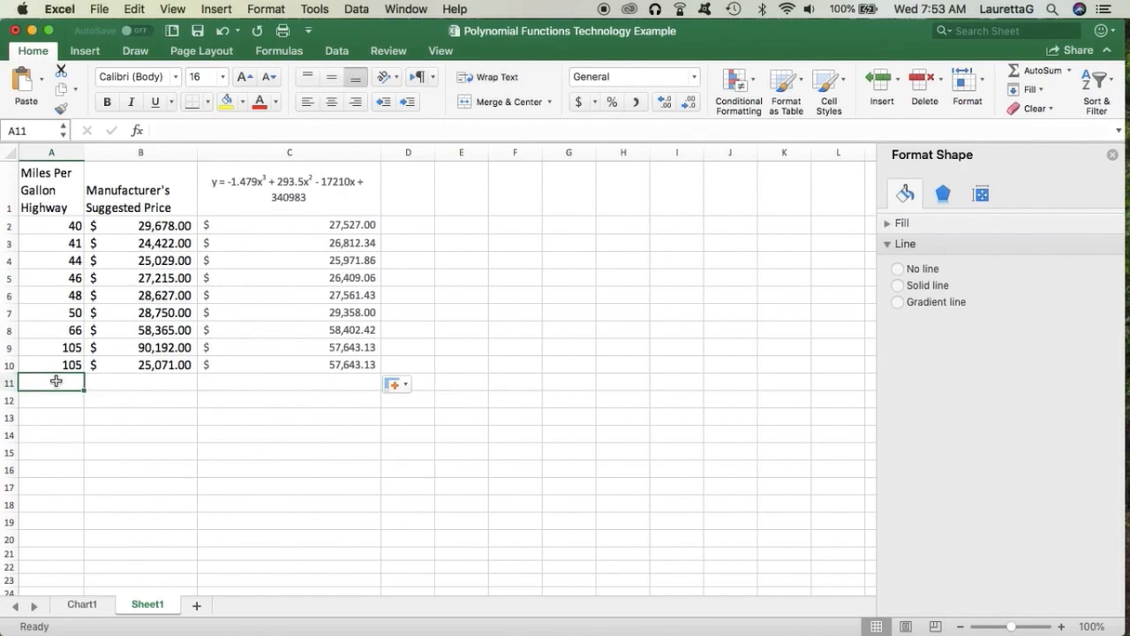
pyautogui.write('120')
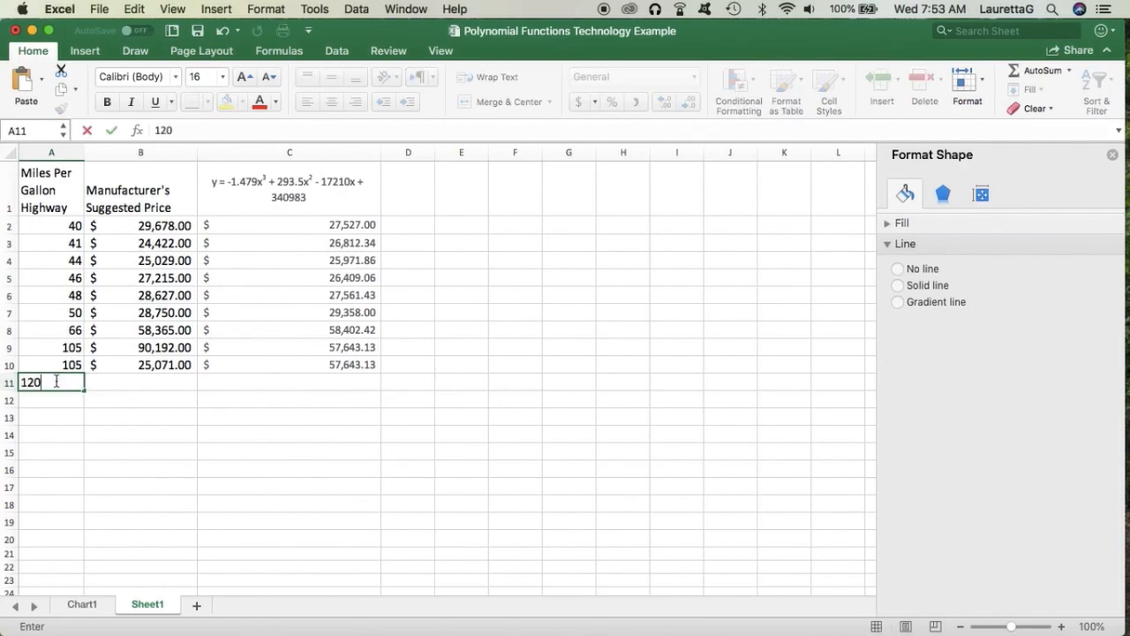
pyautogui.press('Return')
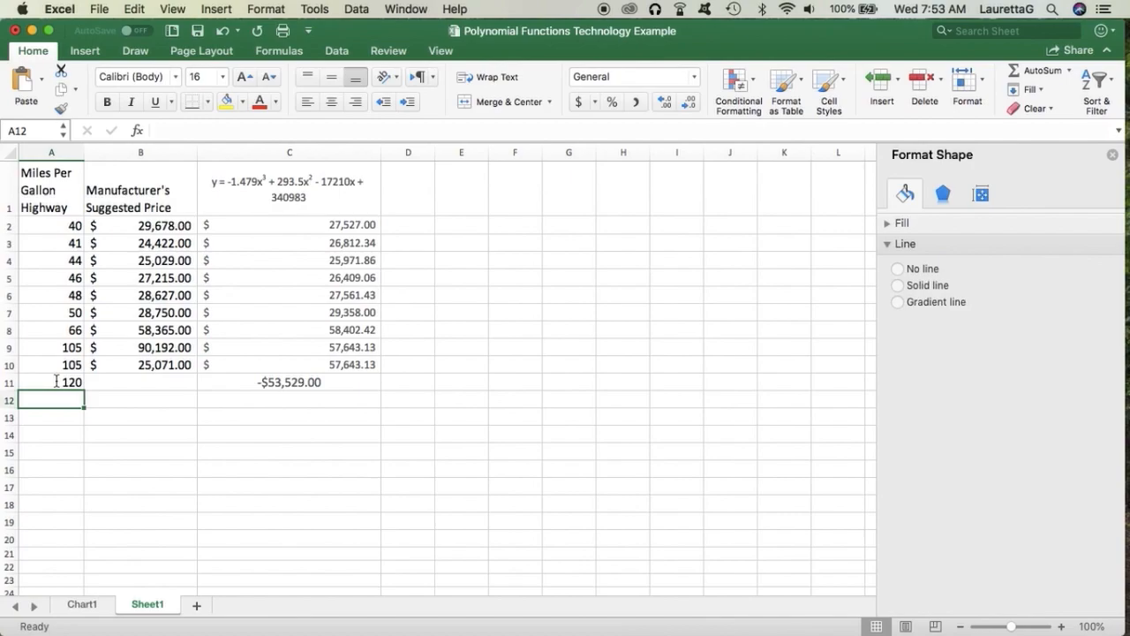
# - Apply the Accounting number format to the predicted price in C11
pyautogui.click(237, 380)
pyautogui.click(589, 103)
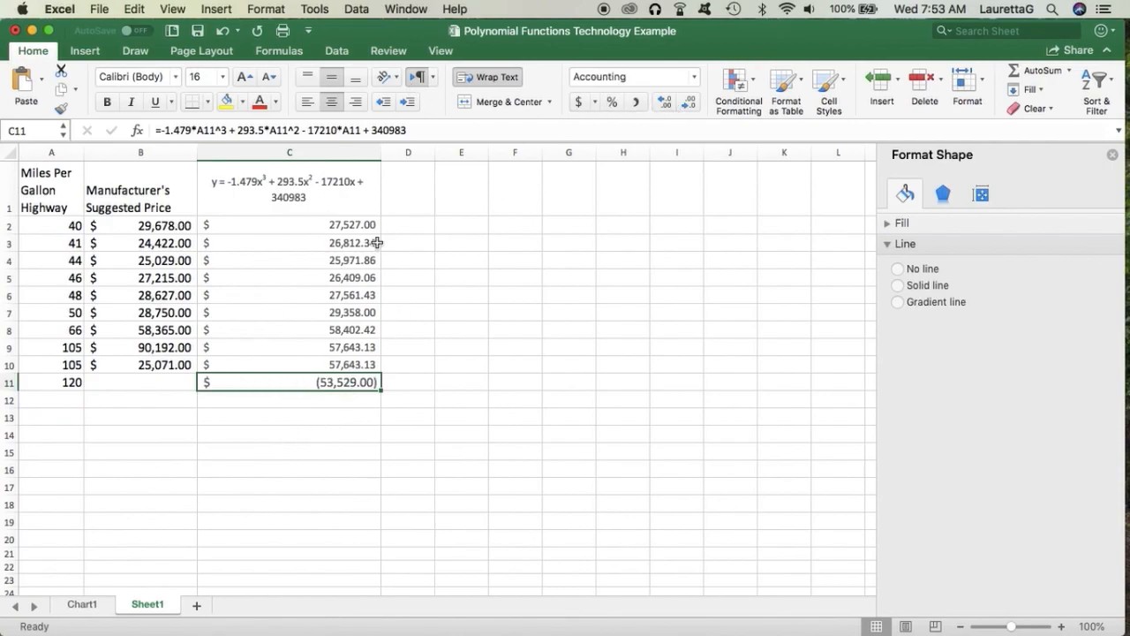
pyautogui.click(400, 212)
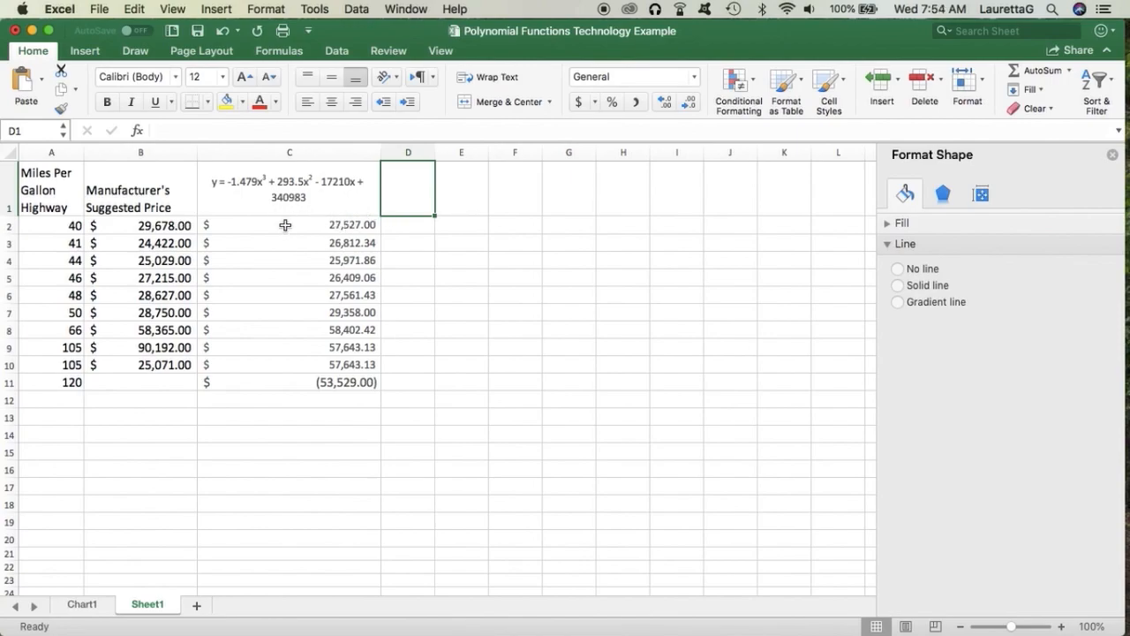
# - Apply the Currency number format to the whole of column C
pyautogui.moveTo(285, 225); pyautogui.dragTo(295, 377)
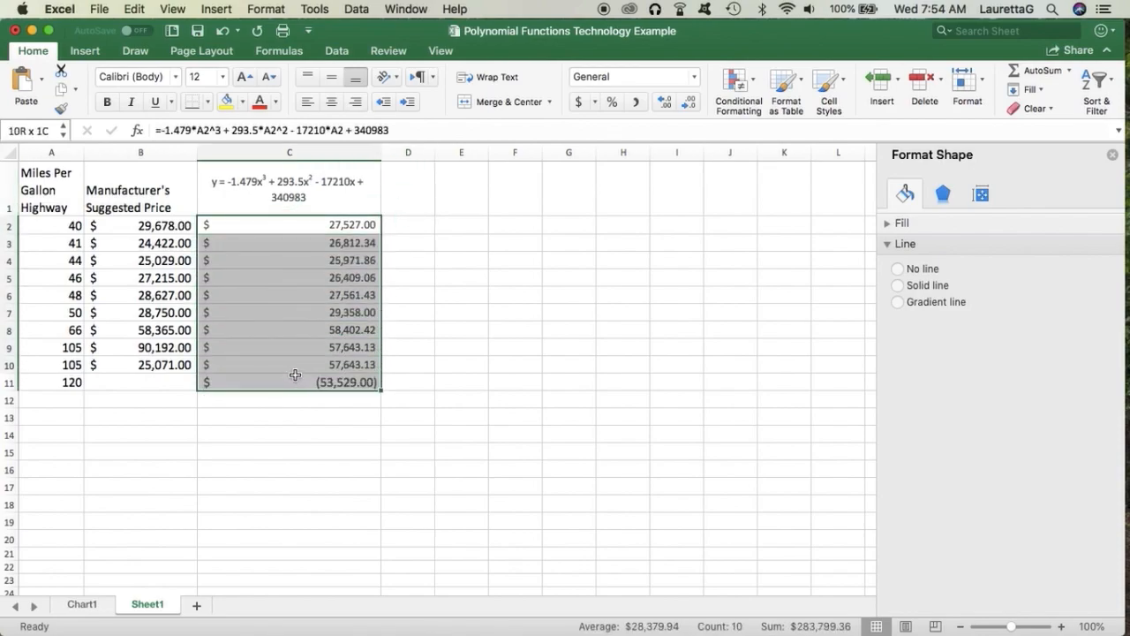
pyautogui.click(289, 152)
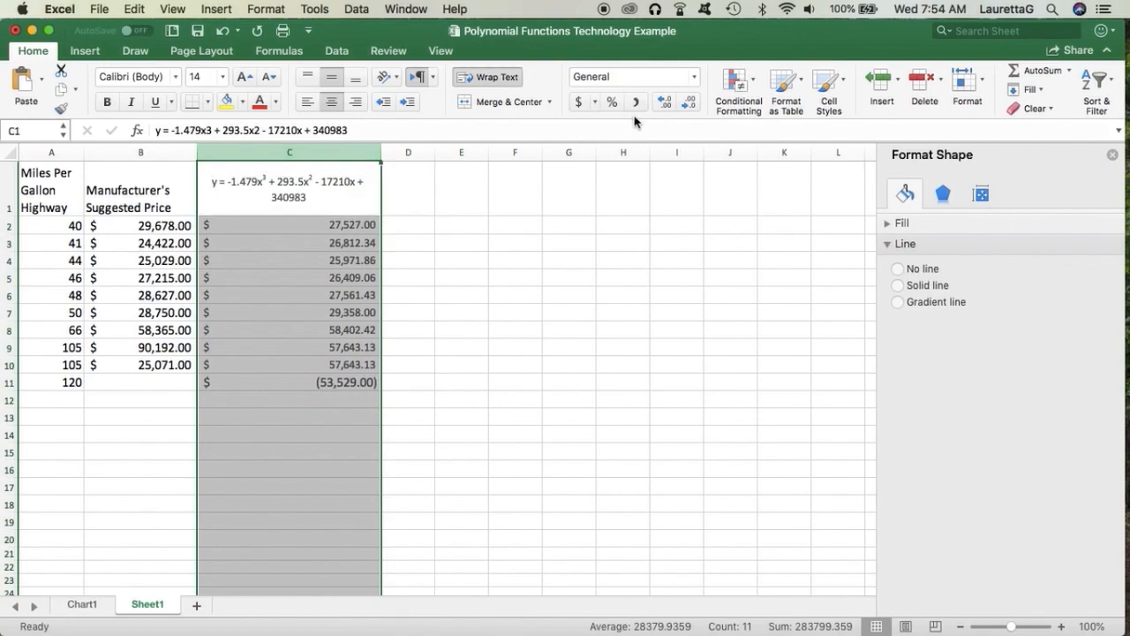
pyautogui.click(694, 77)
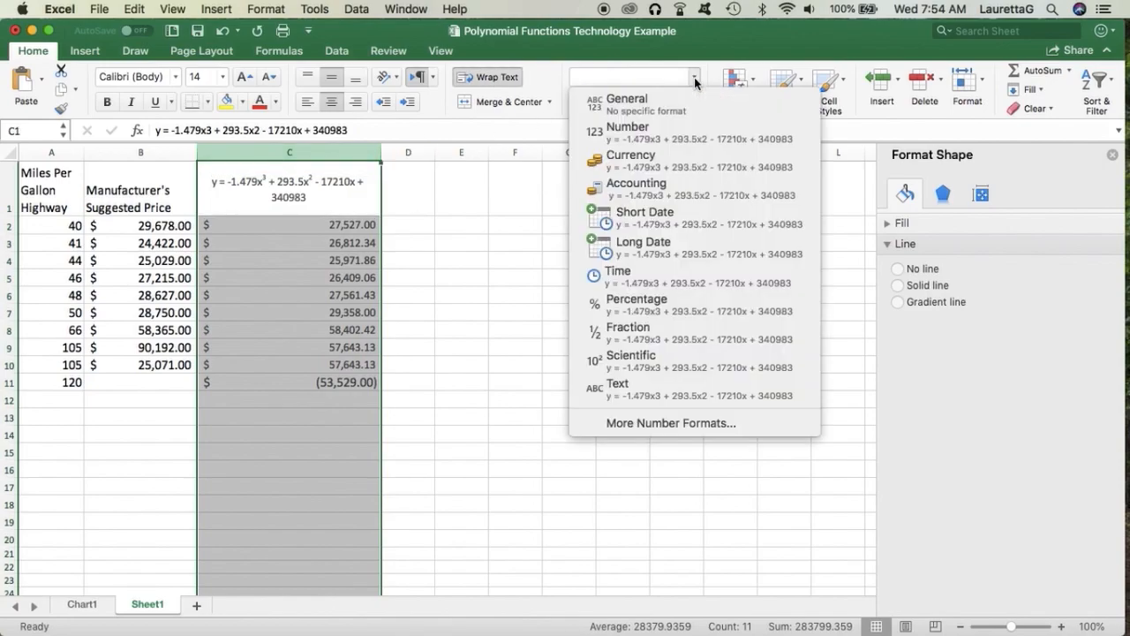
pyautogui.click(645, 164)
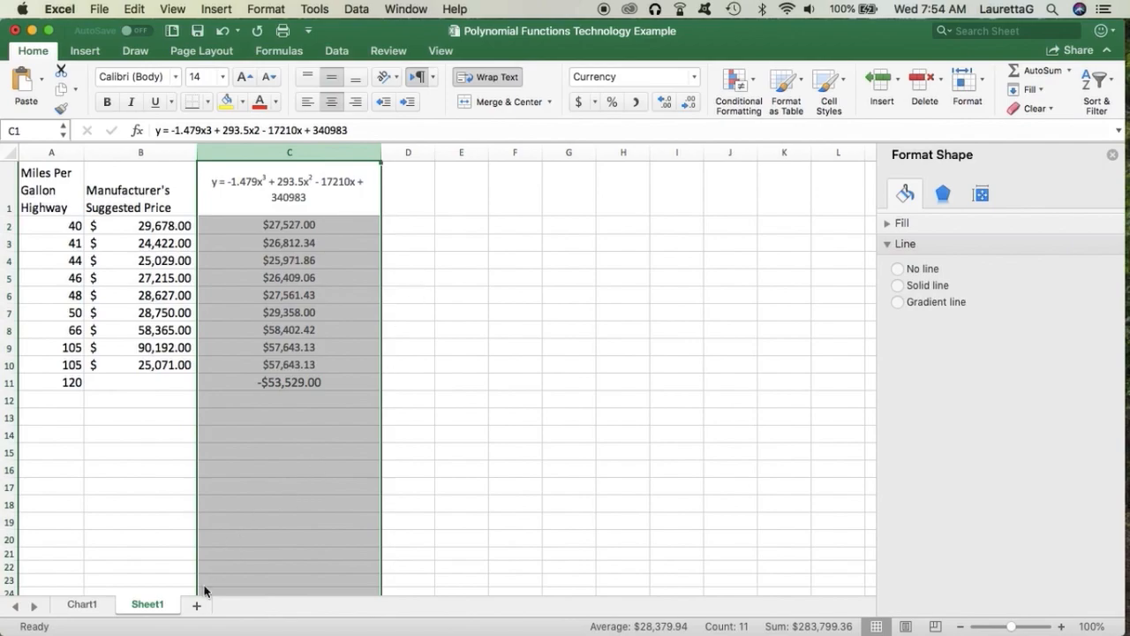
pyautogui.click(414, 398)
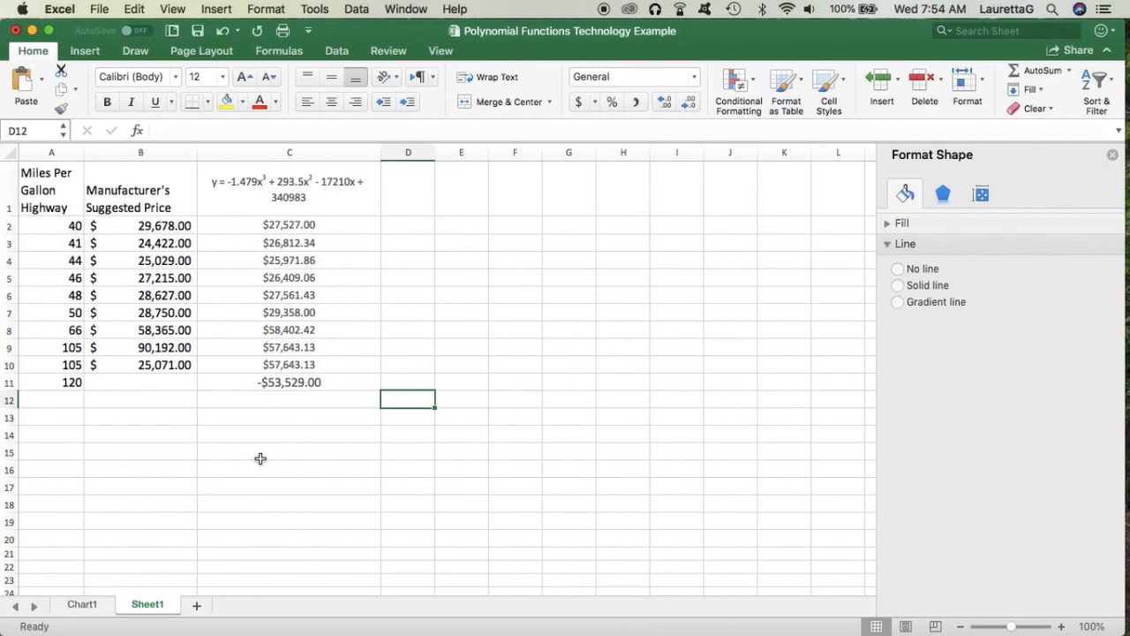
# - Show the Chart1 sheet to examine the cubic trendline's course toward 120 miles per gallon
pyautogui.click(76, 606)
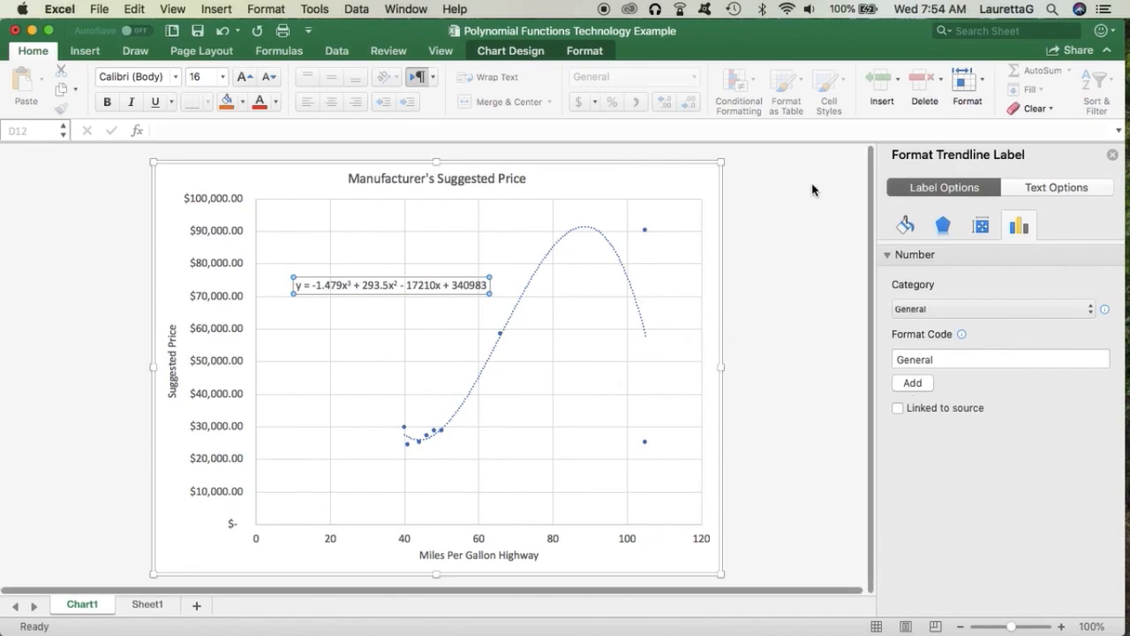
pyautogui.click(603, 11)
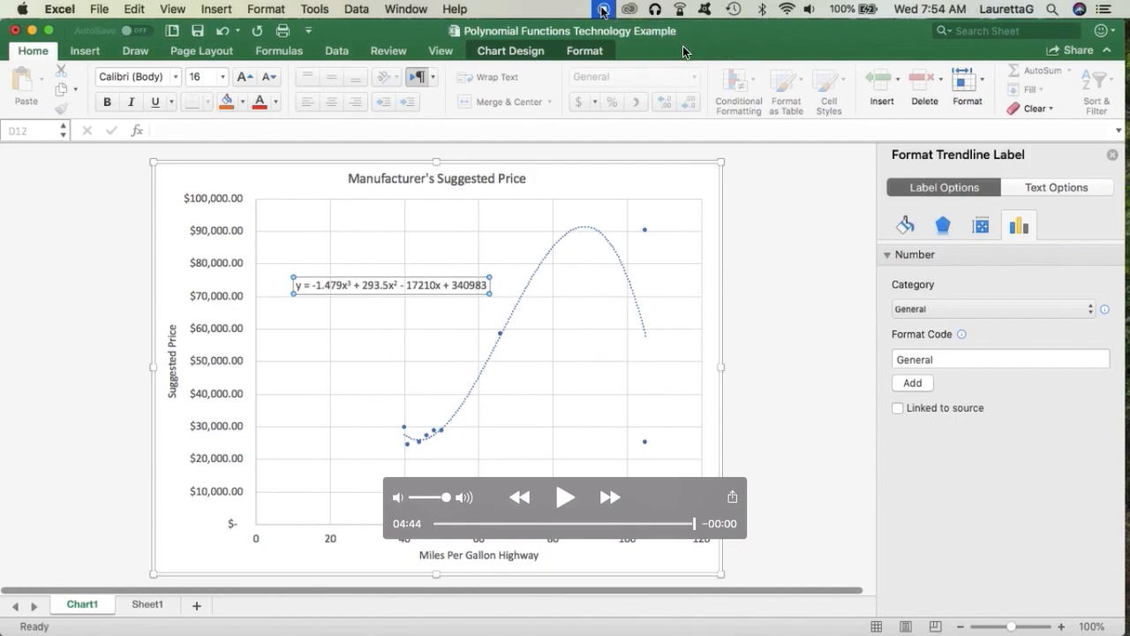
pyautogui.moveTo(572, 1)
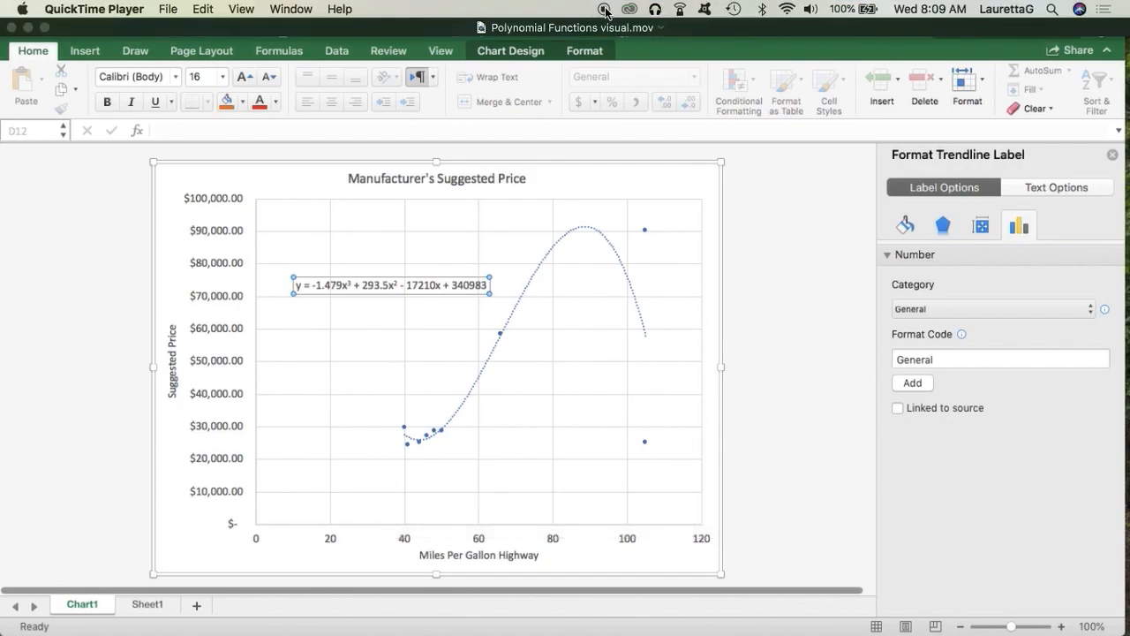